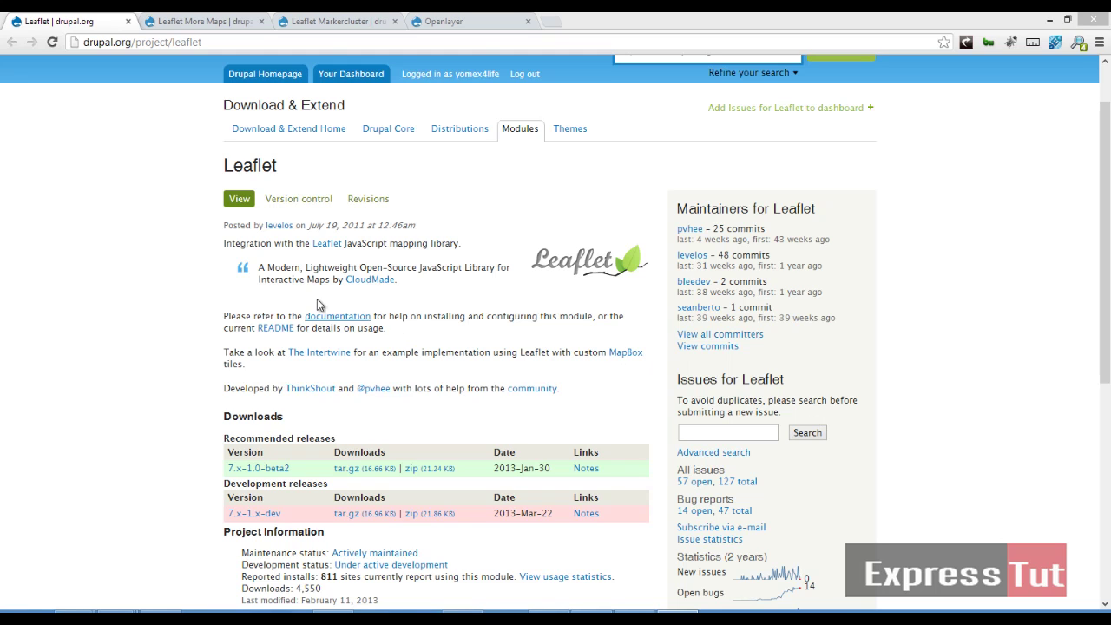
# Step: Compare the Leaflet More Maps and Leaflet Markercluster project pages on drupal.org
pyautogui.click(193, 21)
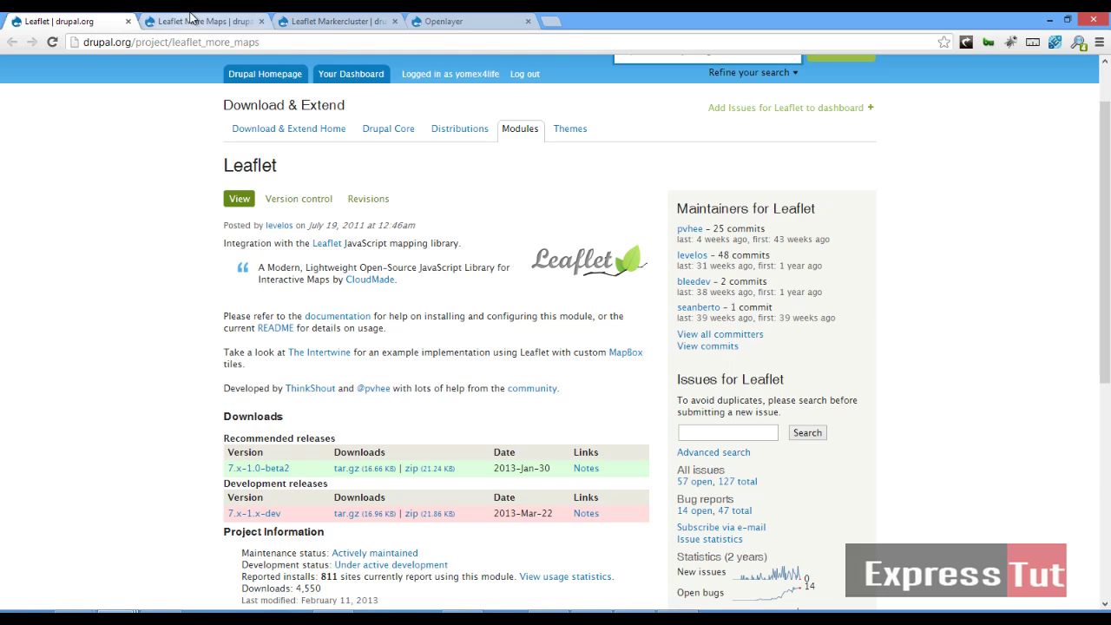
pyautogui.scroll(4, 373, 208)
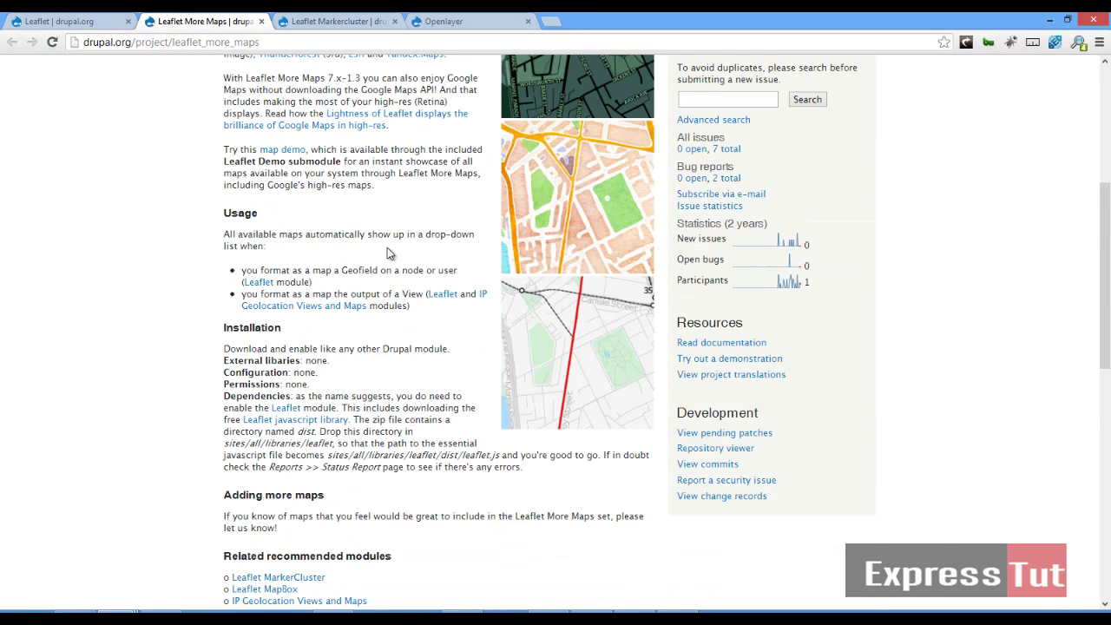
pyautogui.scroll(5, 391, 254)
pyautogui.click(359, 19)
pyautogui.scroll(2, 419, 211)
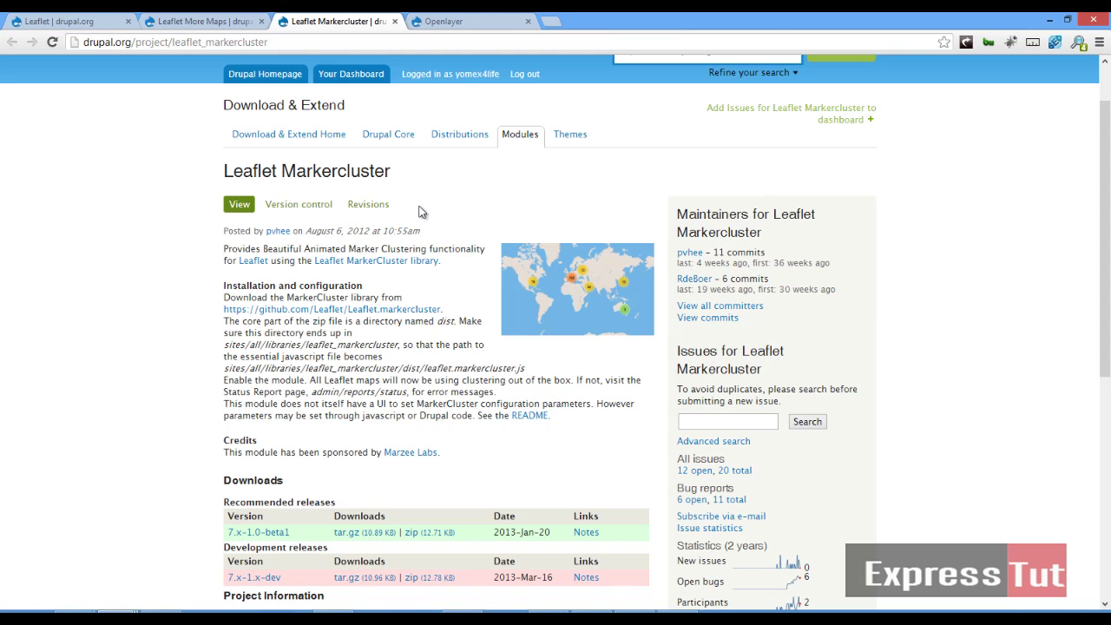
pyautogui.click(195, 21)
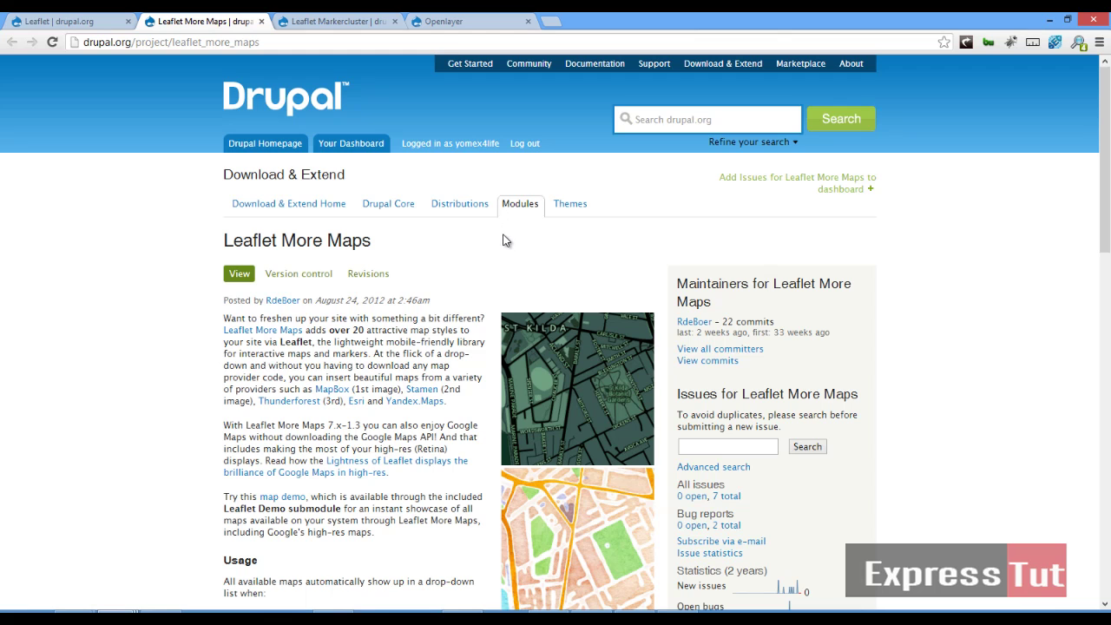
# Step: Review the Leaflet, Leaflet More Maps and local Openlayer tabs, ending on Leaflet Markercluster
pyautogui.click(41, 19)
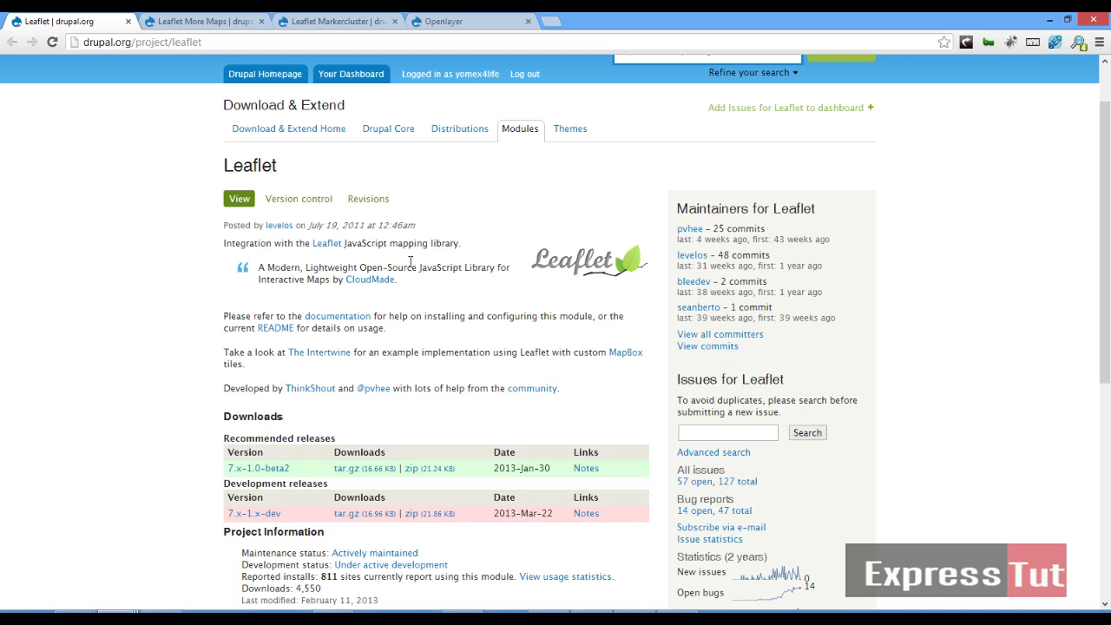
pyautogui.click(200, 21)
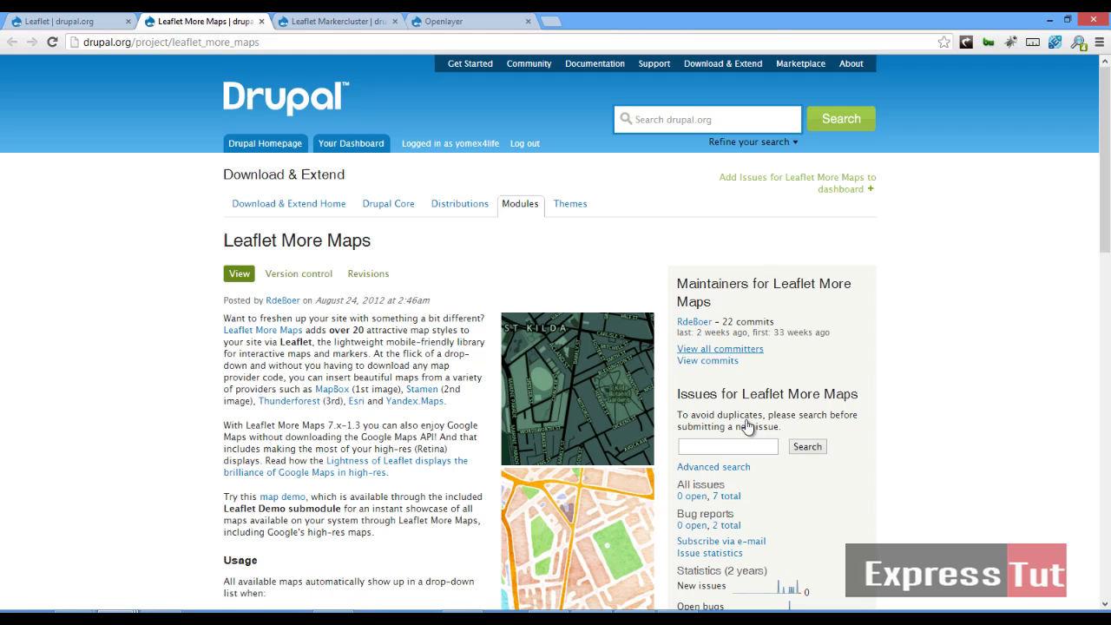
pyautogui.click(360, 20)
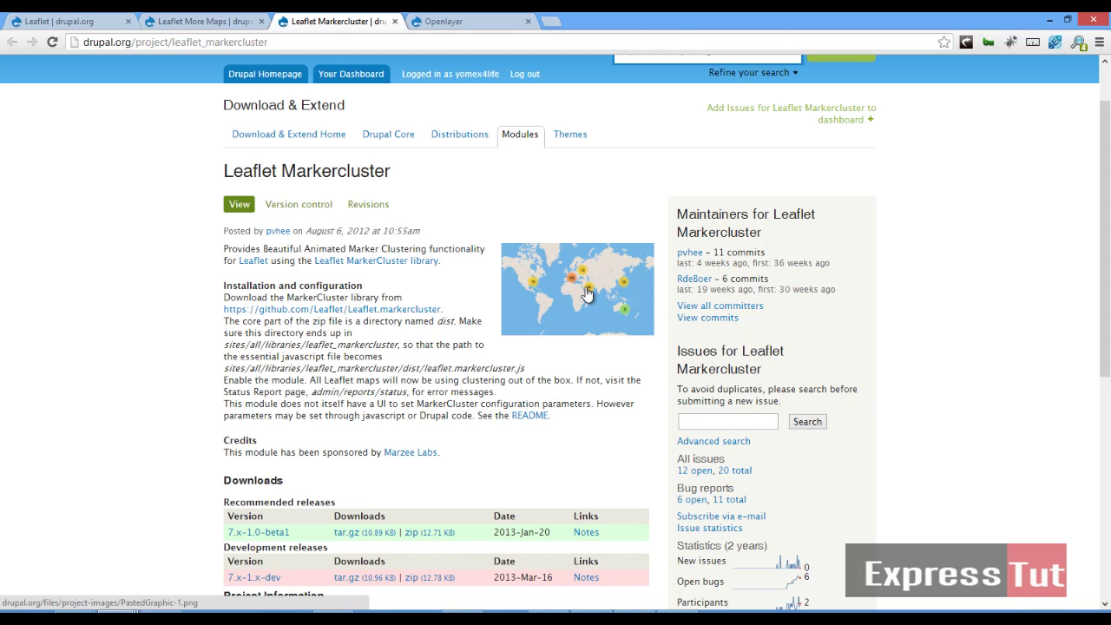
pyautogui.click(468, 19)
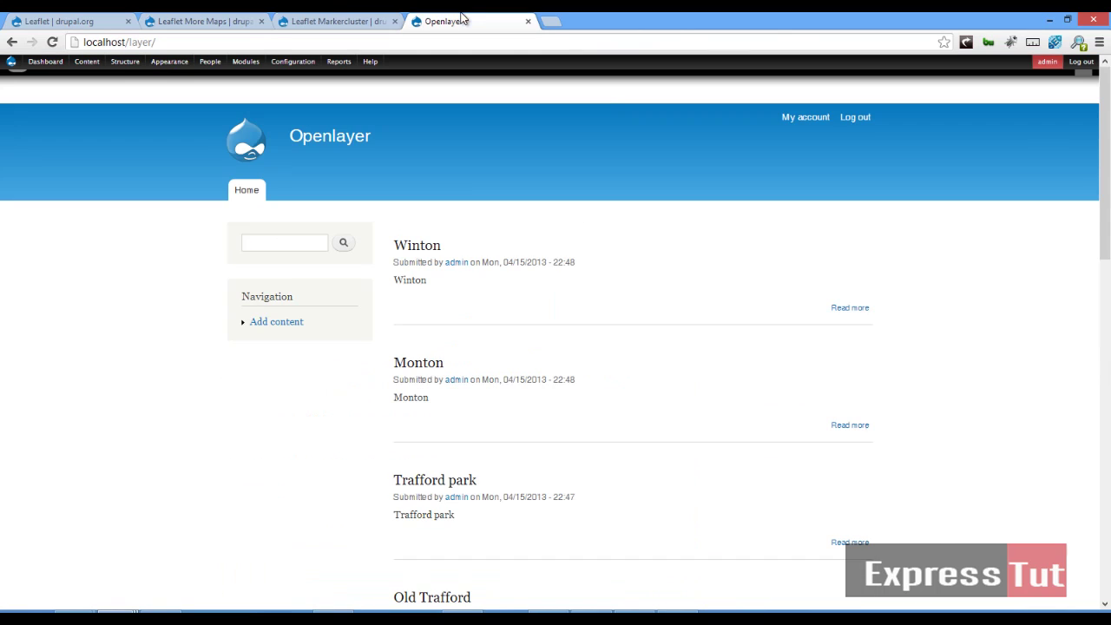
pyautogui.click(361, 19)
pyautogui.click(213, 22)
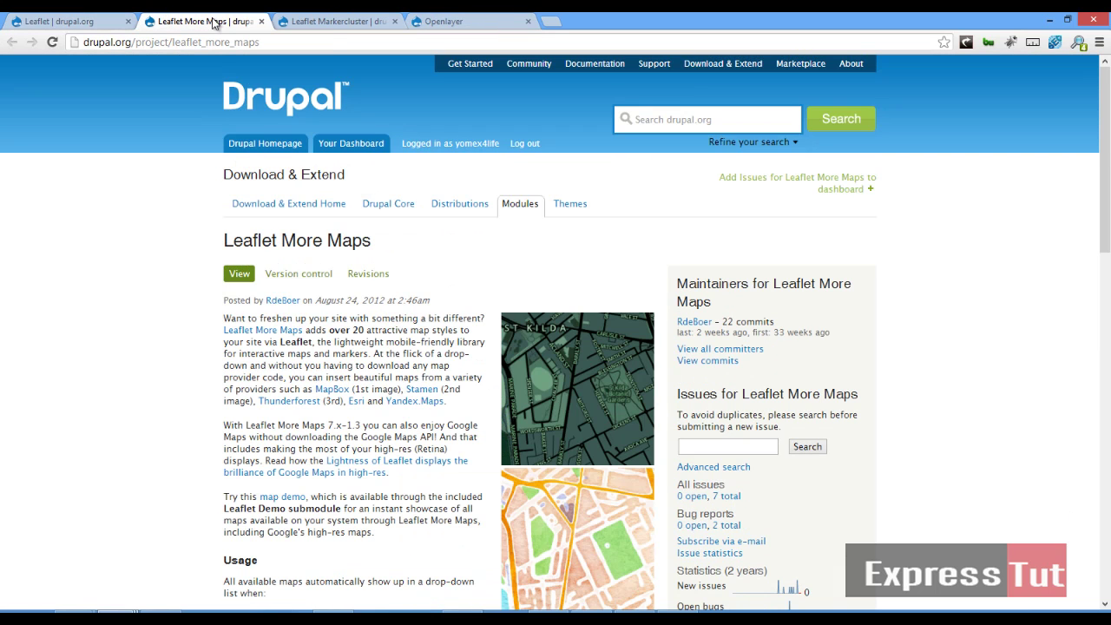
pyautogui.click(345, 19)
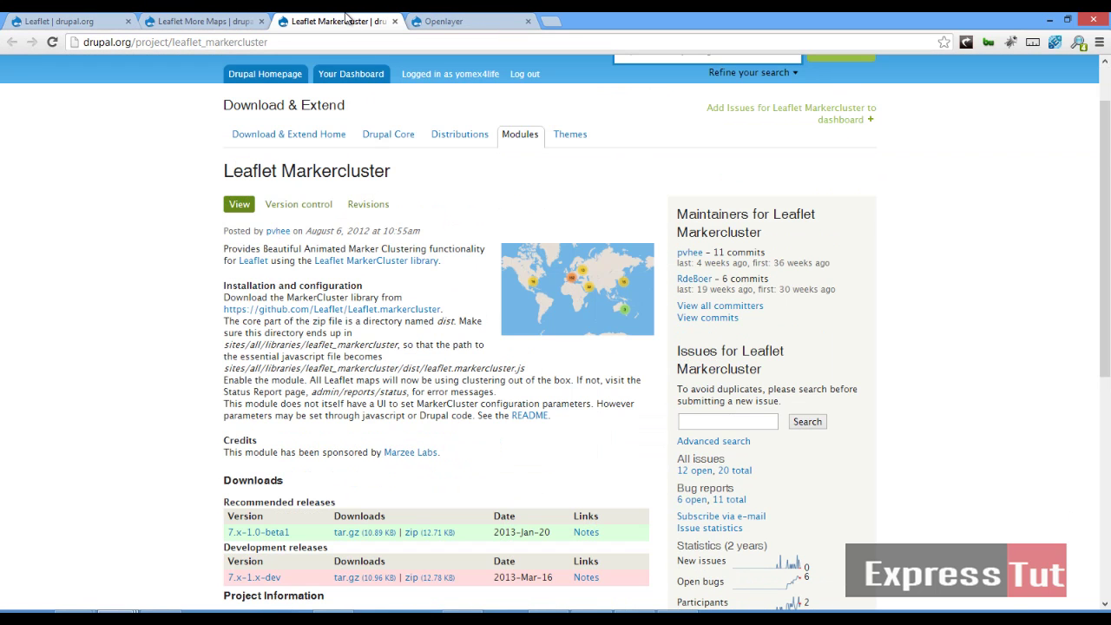
# Step: Run 'drush dl leaflet_markercluster leaflet_more_maps' in the Drush prompt to download both modules
pyautogui.click(333, 618)
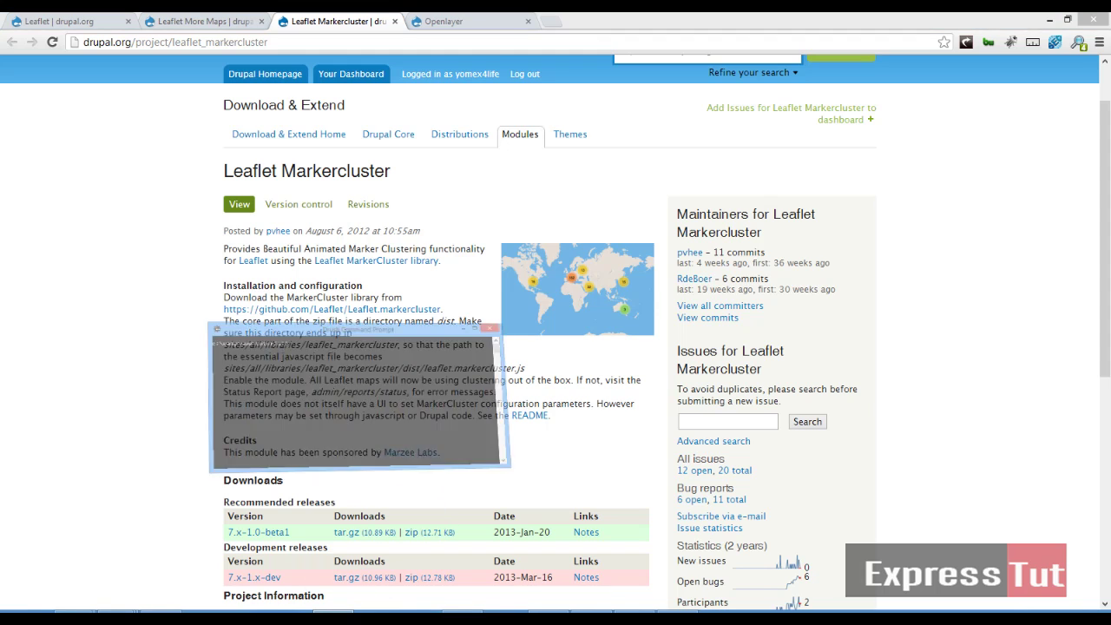
pyautogui.write('drus')
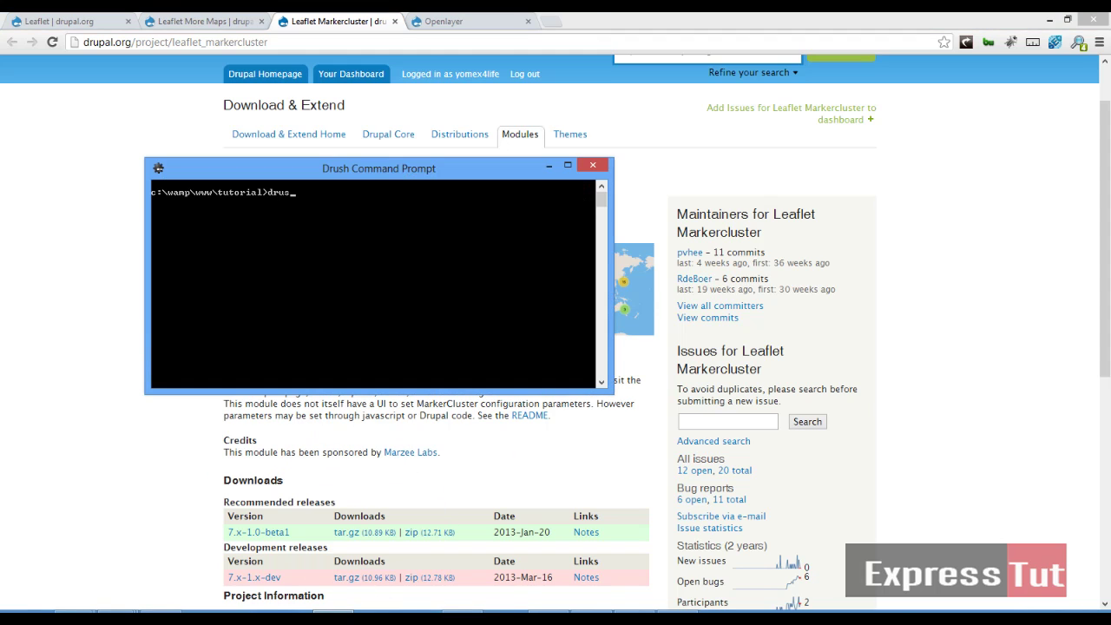
pyautogui.write('h dl leaflet_markercluster')
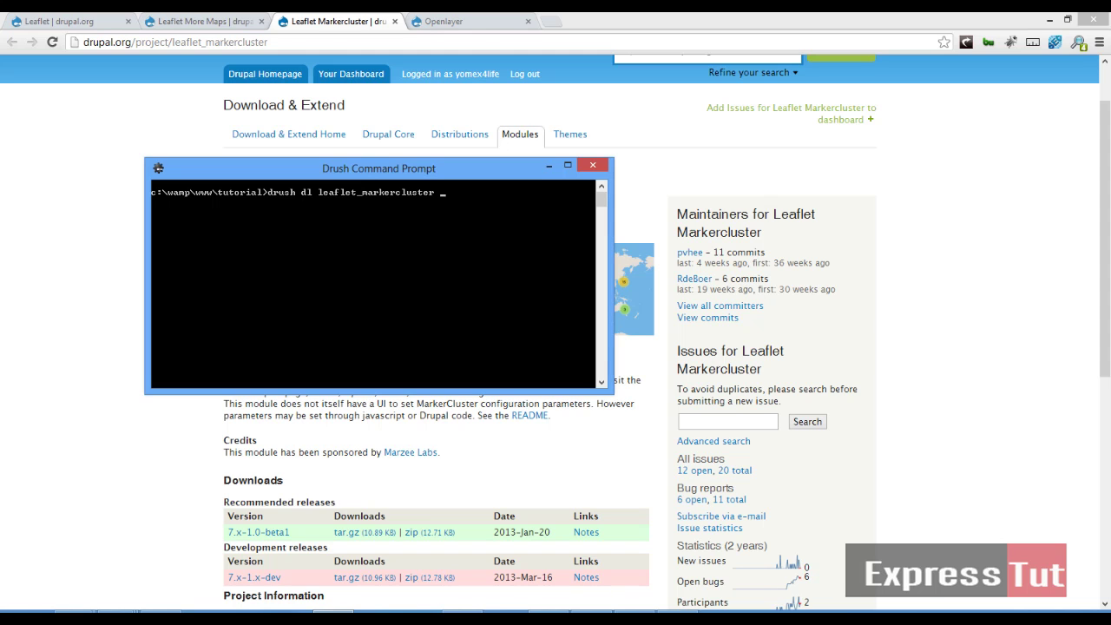
pyautogui.click(195, 22)
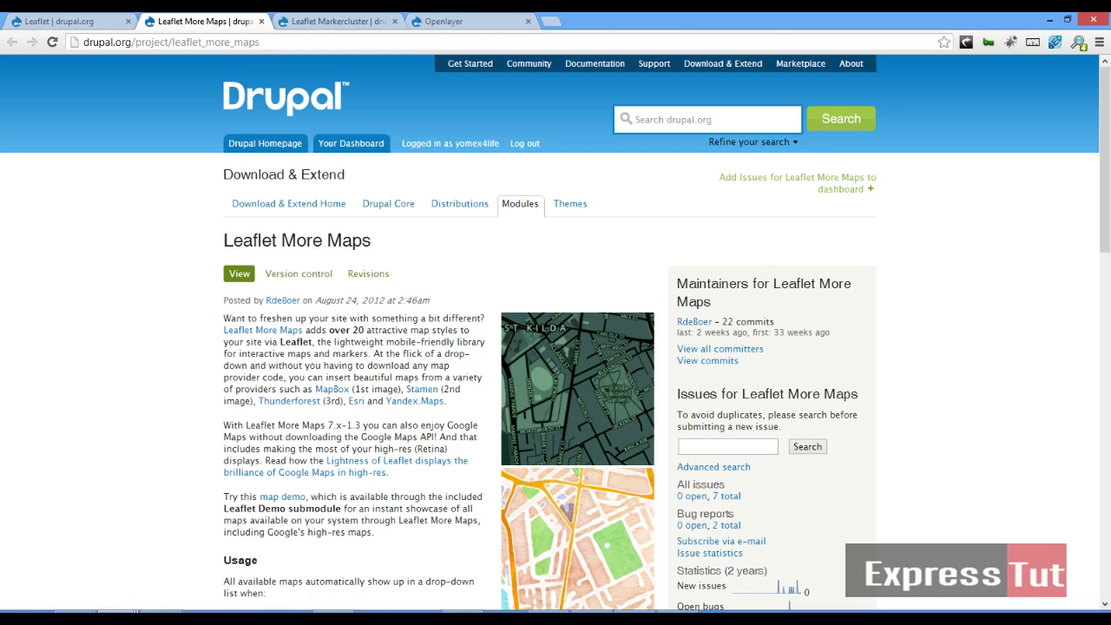
pyautogui.click(333, 611)
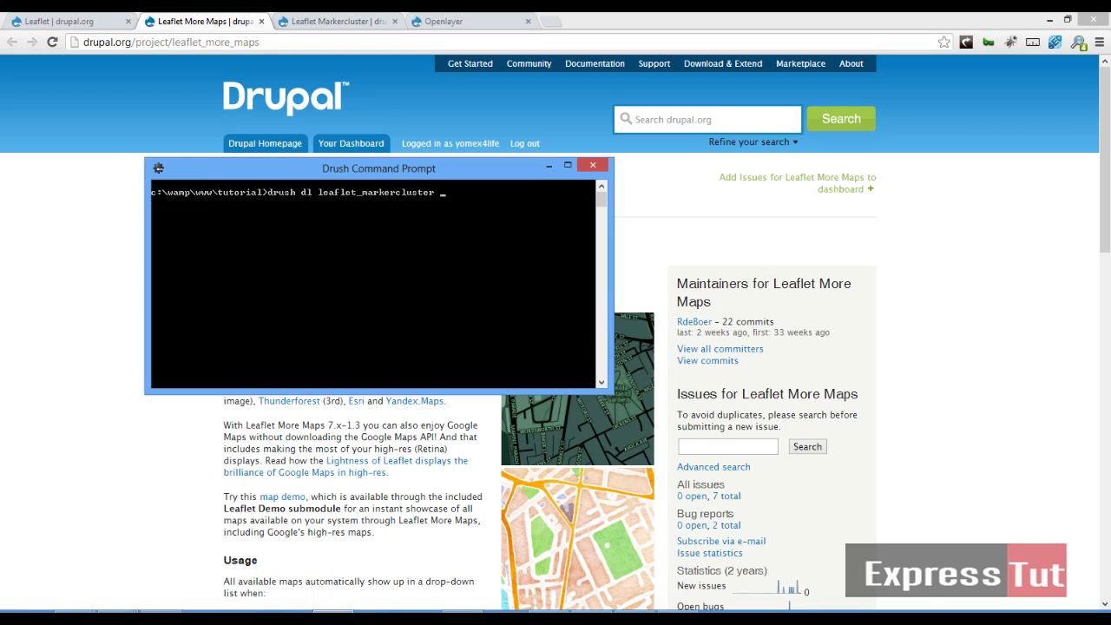
pyautogui.write('leaflet_more_maps')
pyautogui.press('Return')
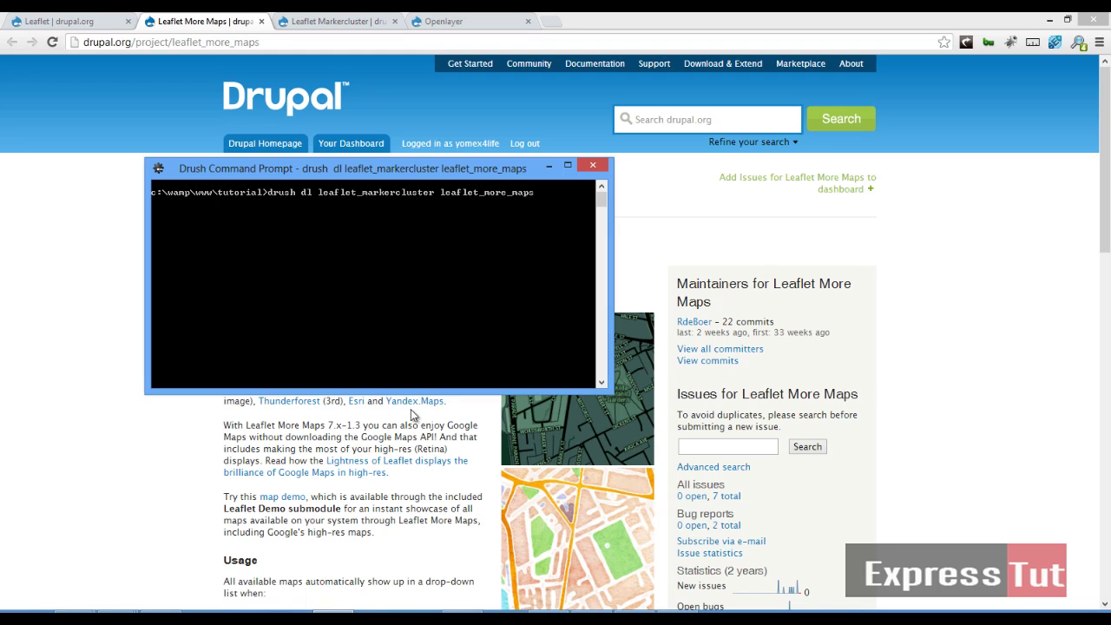
# Step: Review the Leaflet More Maps and Leaflet pages, ending back on Leaflet Markercluster
pyautogui.click(189, 19)
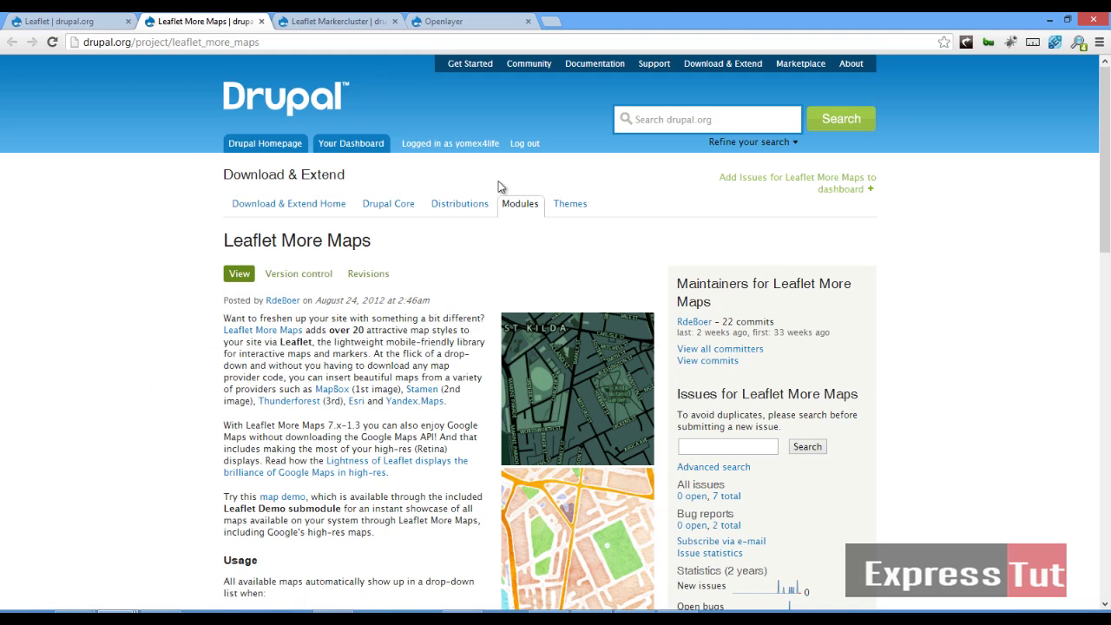
pyautogui.scroll(-3, 401, 299)
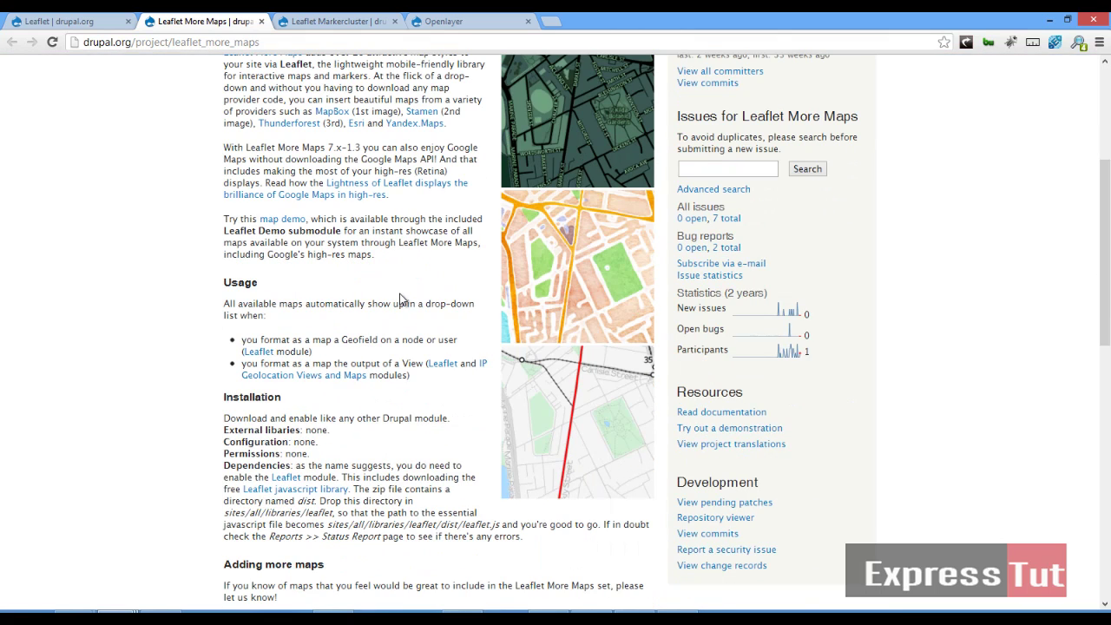
pyautogui.scroll(2, 371, 139)
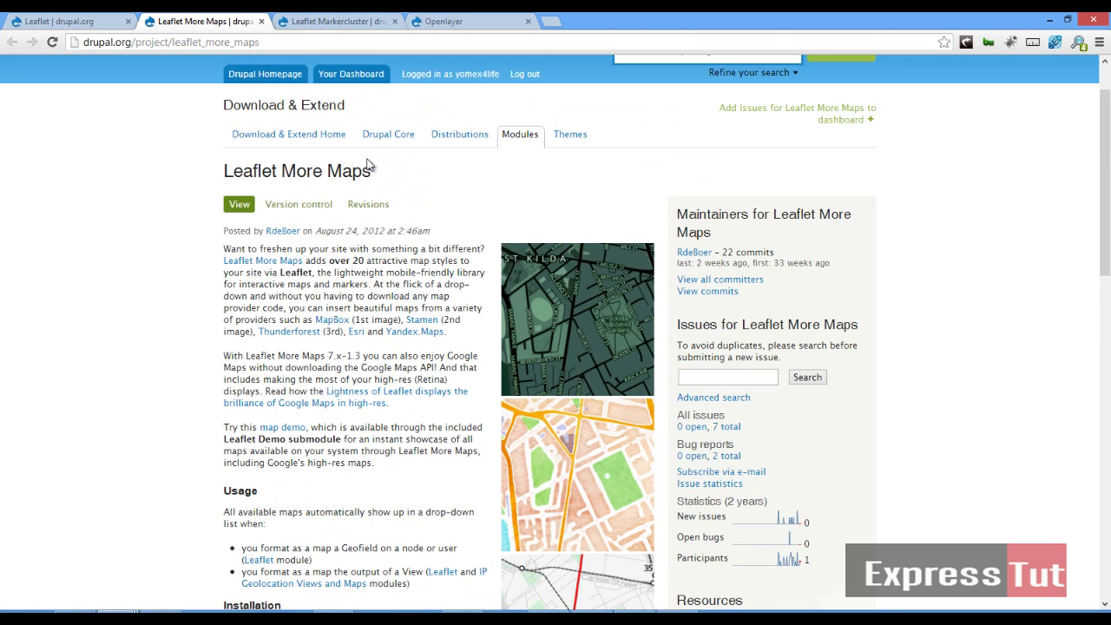
pyautogui.click(81, 19)
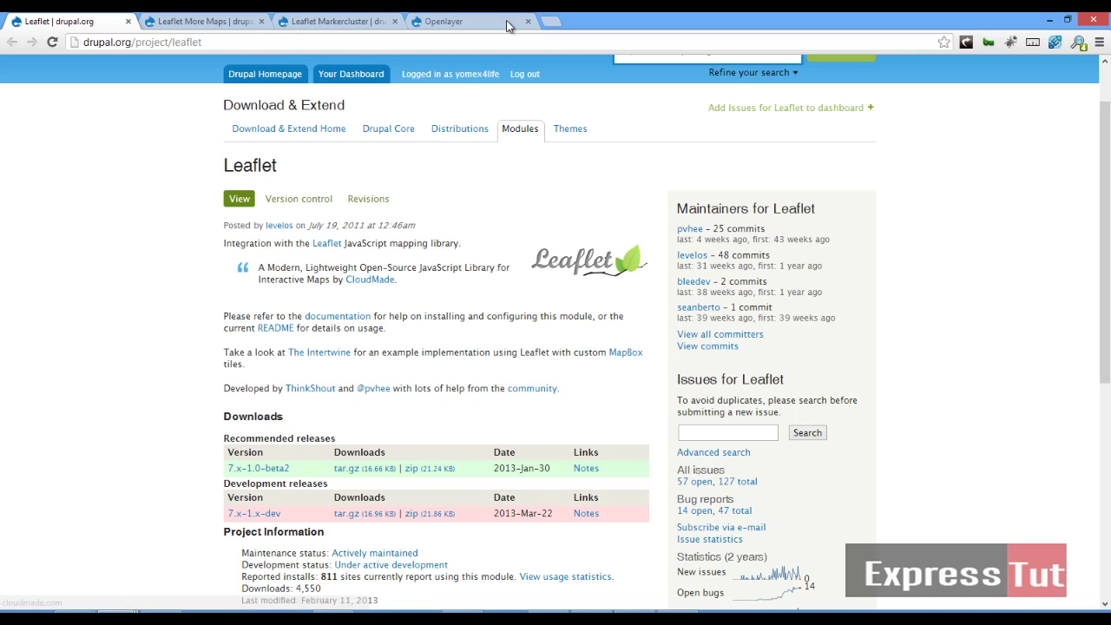
pyautogui.click(330, 19)
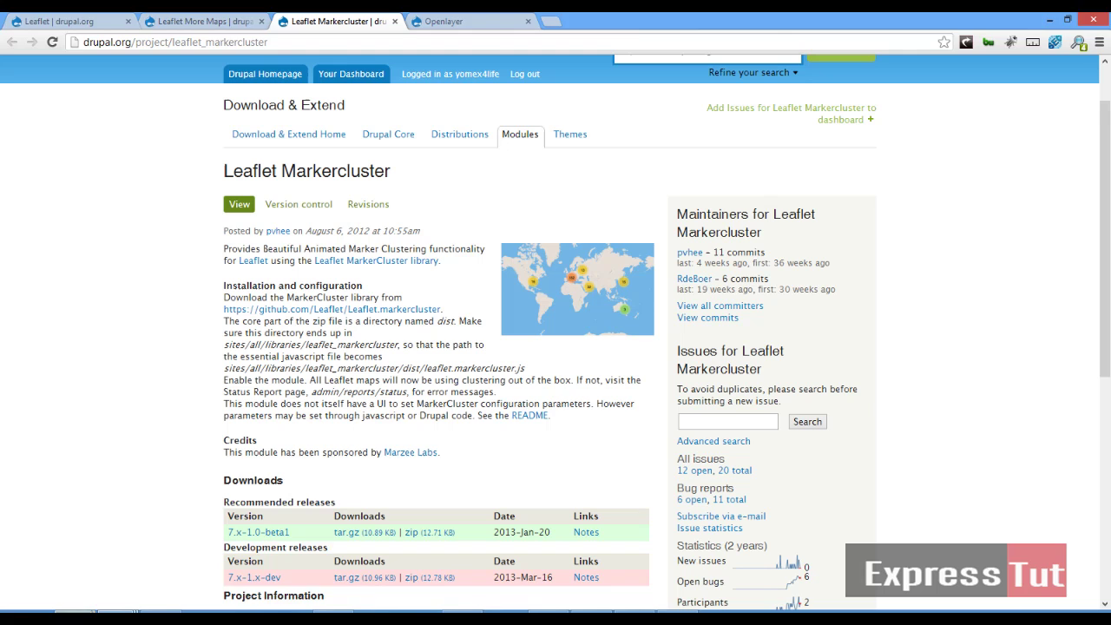
pyautogui.click(75, 611)
pyautogui.click(80, 572)
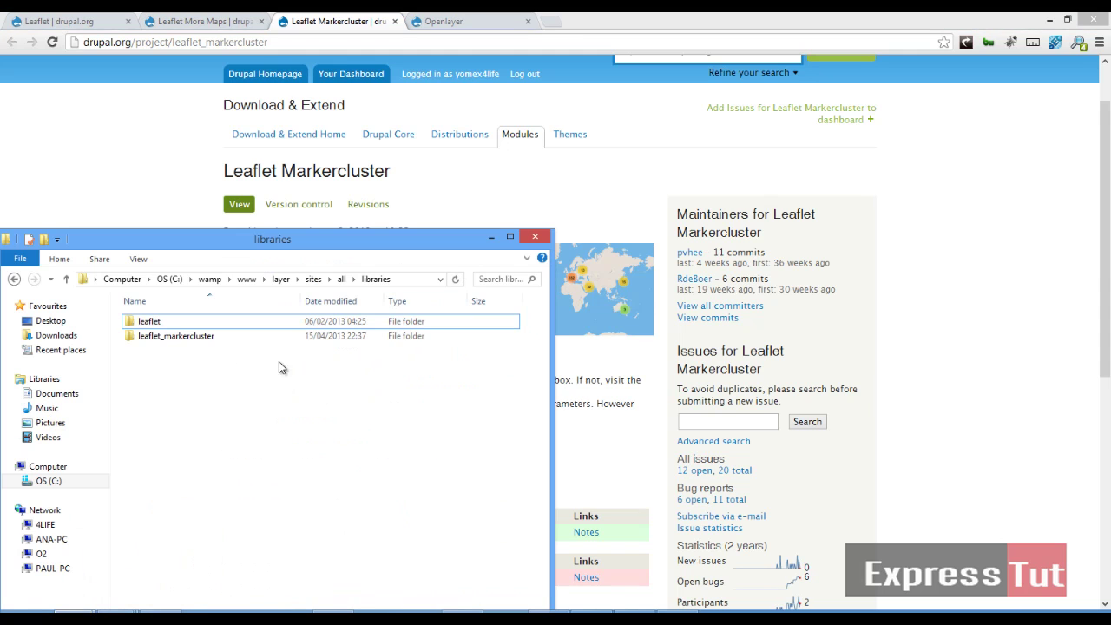
pyautogui.click(161, 337)
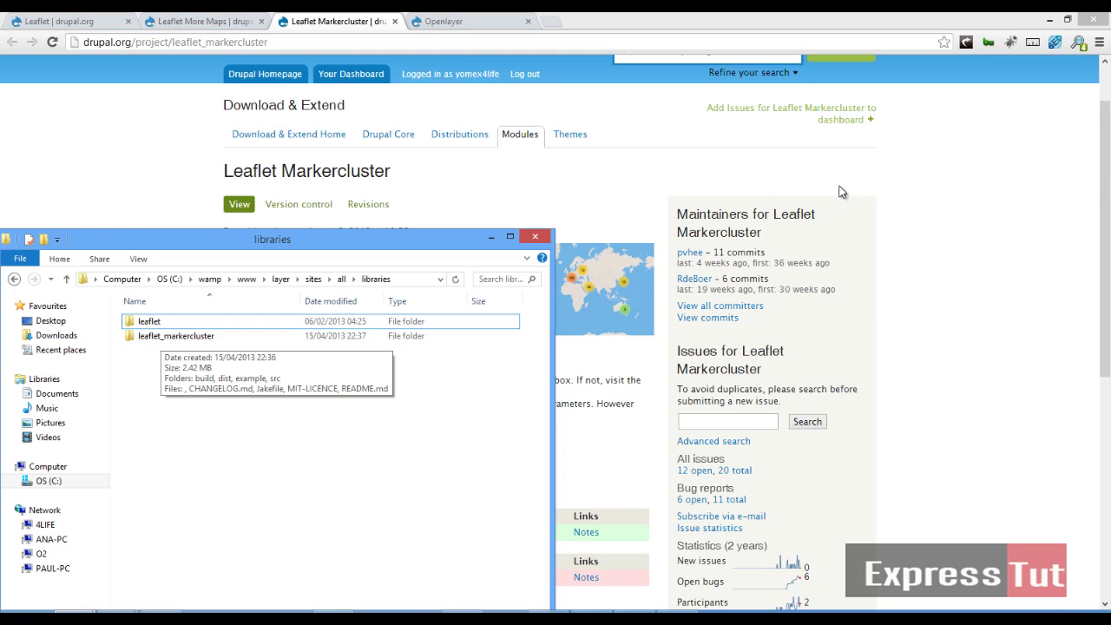
pyautogui.click(1057, 207)
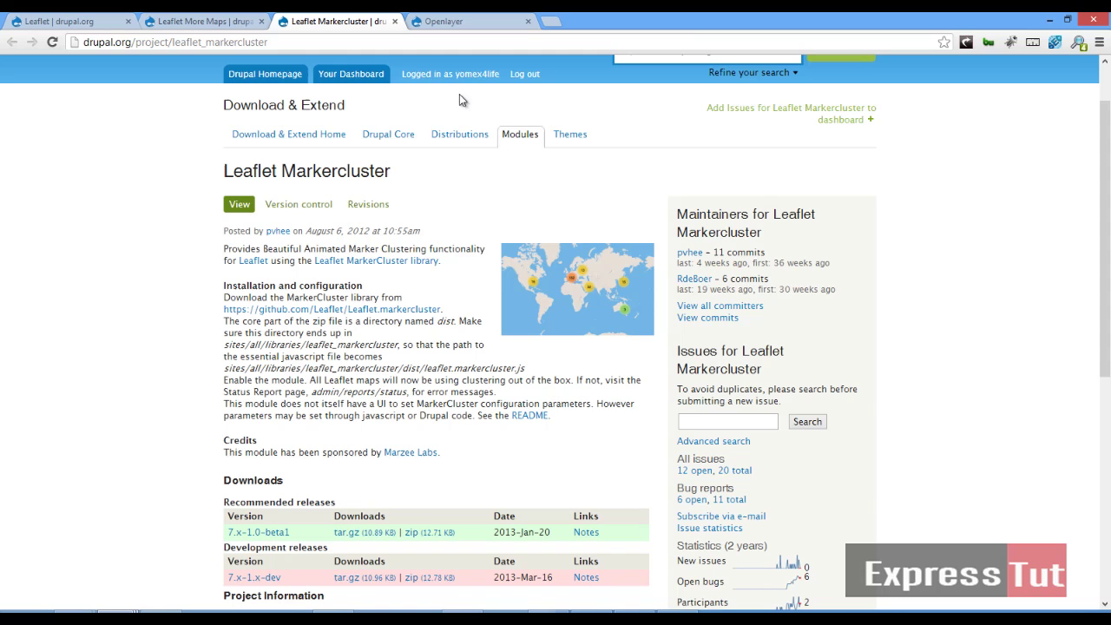
# Step: Run 'drush en leafler_markercluster leaflet_more_maps -y', then show the local Openlayer site
pyautogui.click(336, 612)
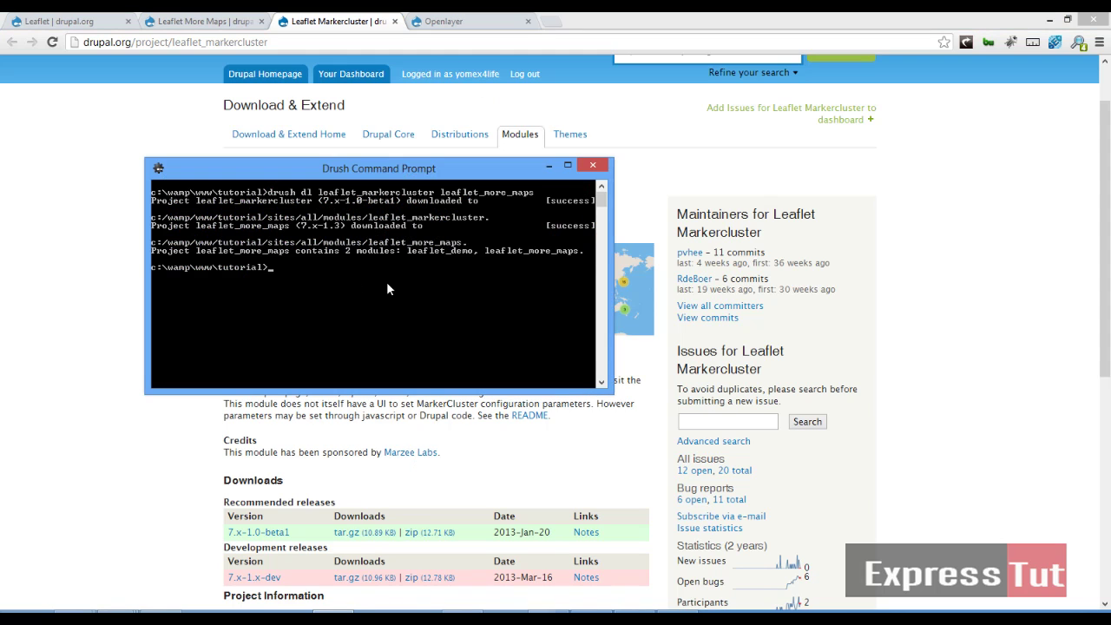
pyautogui.write('drush en leafler_markercluster leafle')
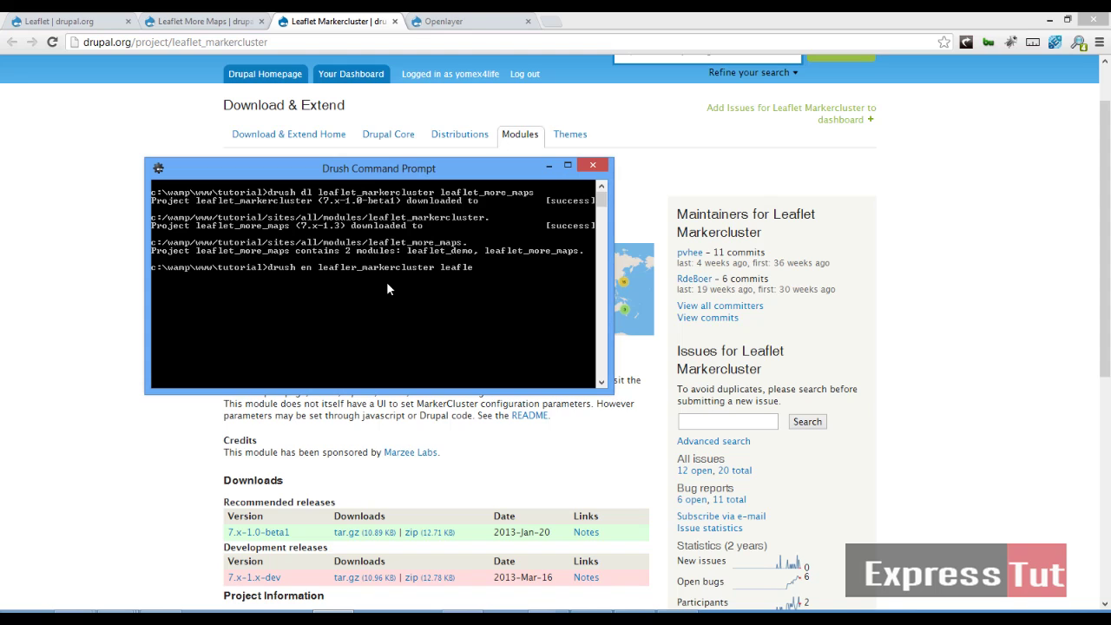
pyautogui.write('t_more_maps -y')
pyautogui.press('Return')
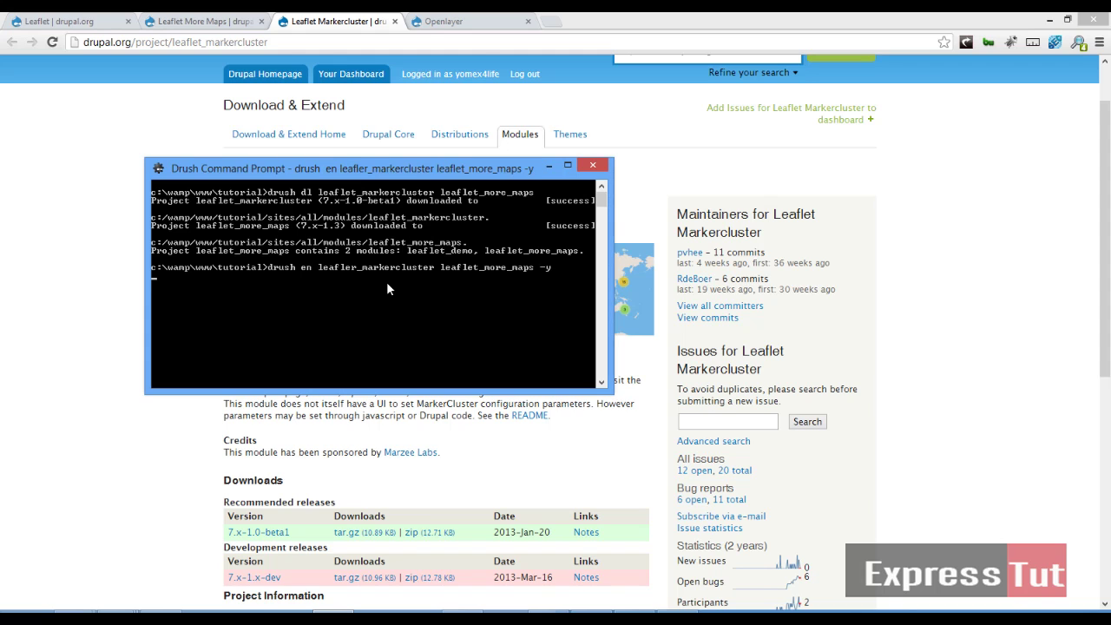
pyautogui.click(469, 21)
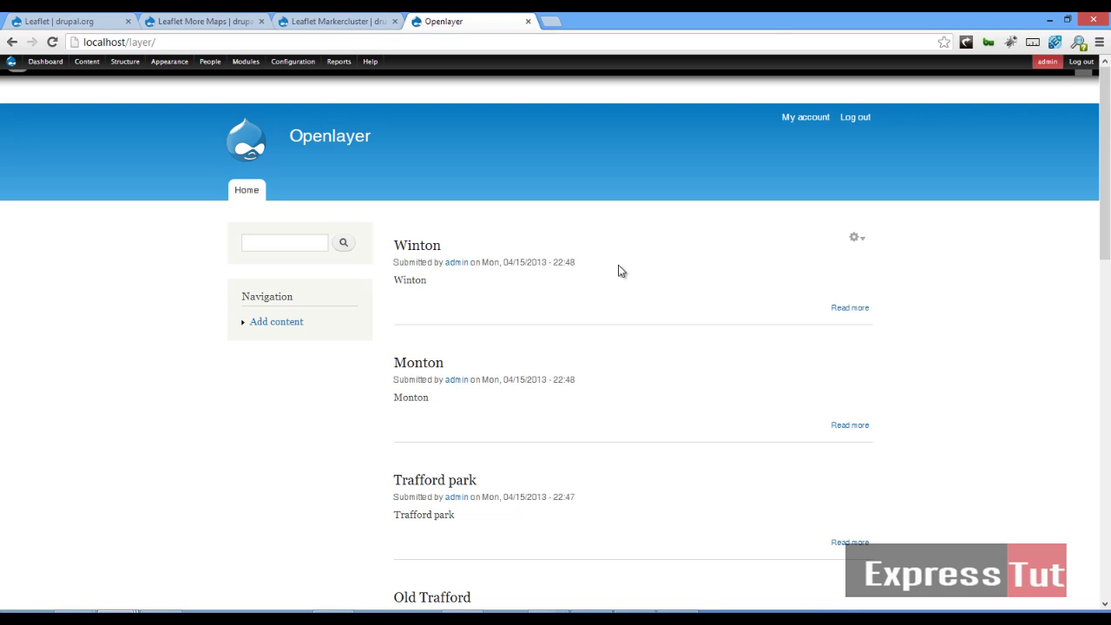
pyautogui.scroll(-11, 448, 280)
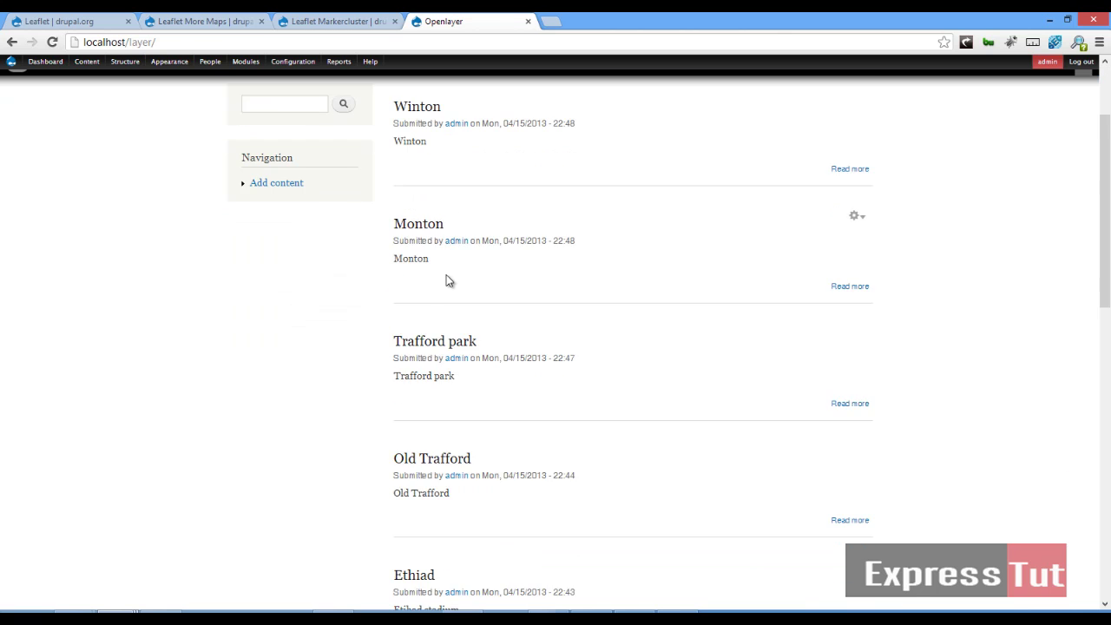
pyautogui.scroll(12, 448, 280)
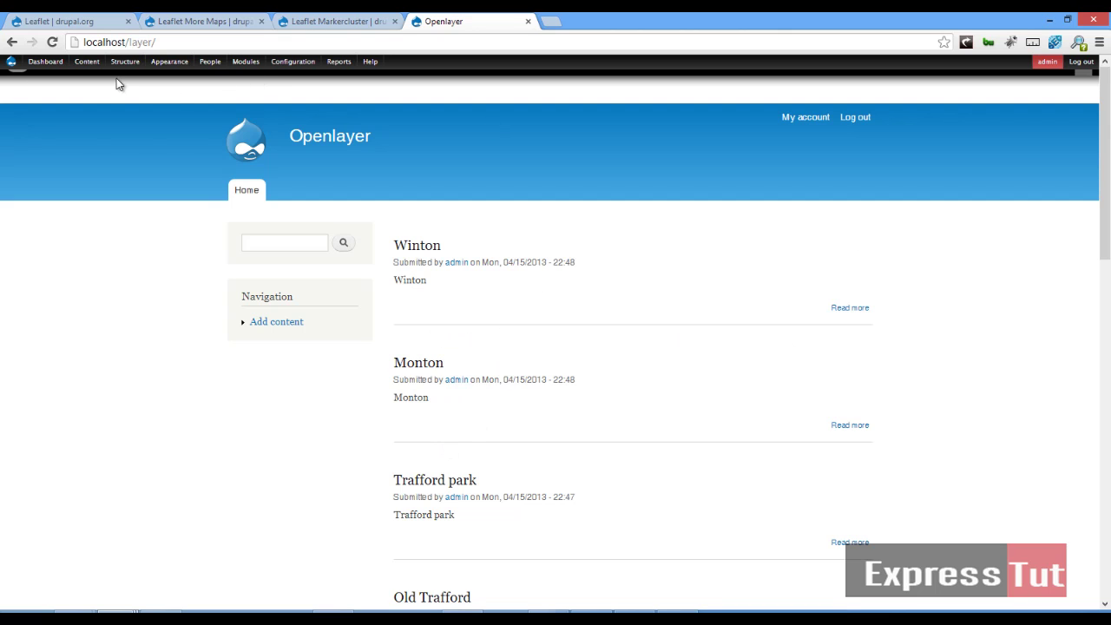
pyautogui.moveTo(122, 62)
pyautogui.moveTo(119, 90)
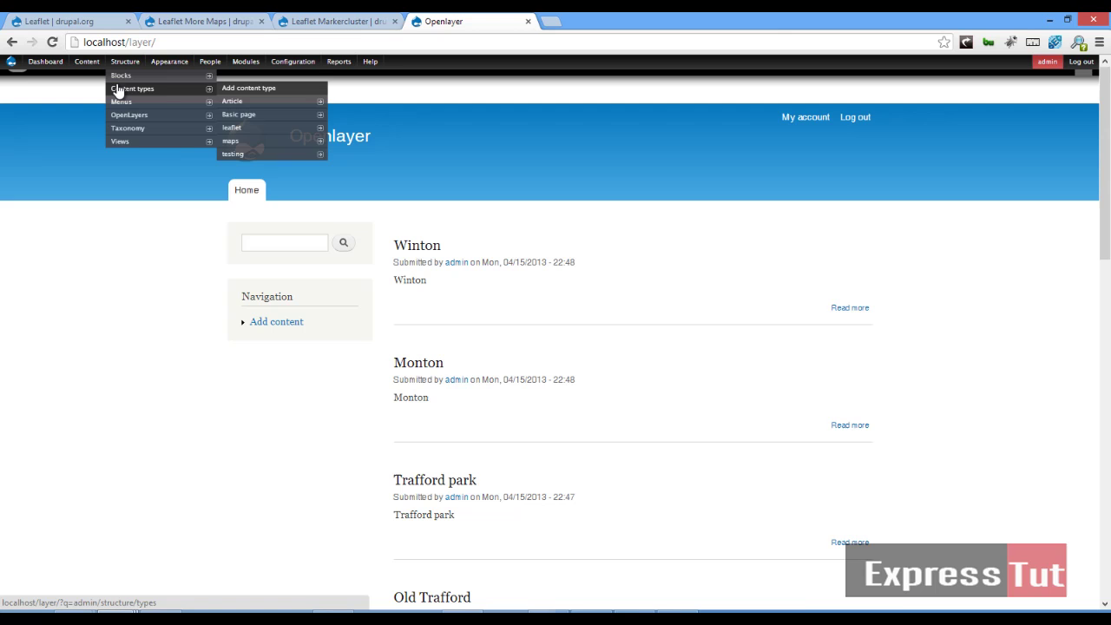
pyautogui.moveTo(246, 130)
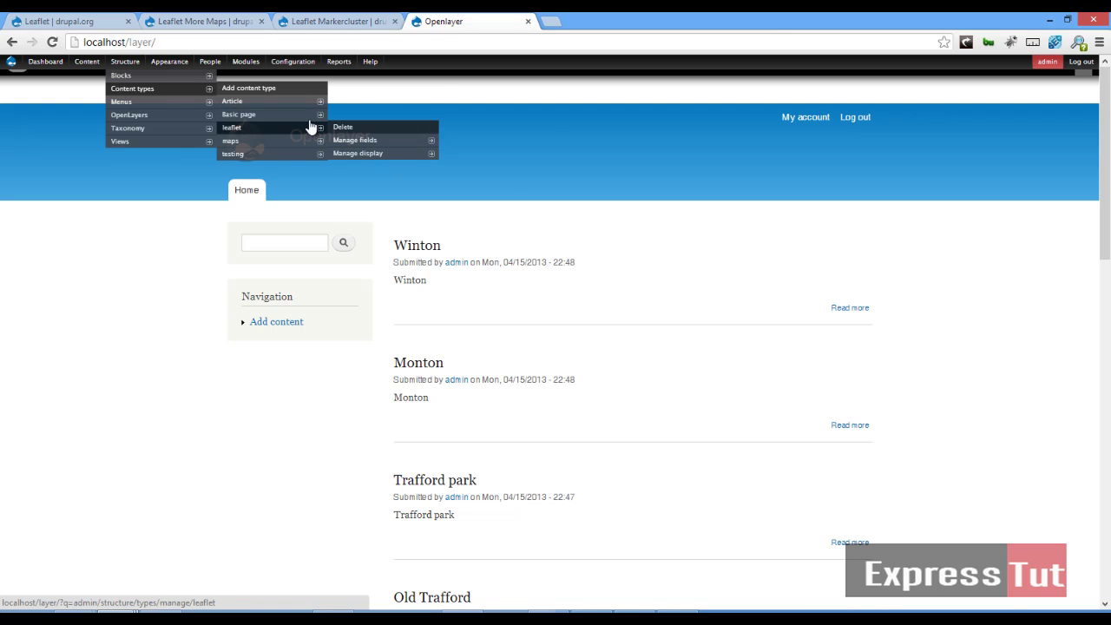
pyautogui.scroll(-3, 511, 263)
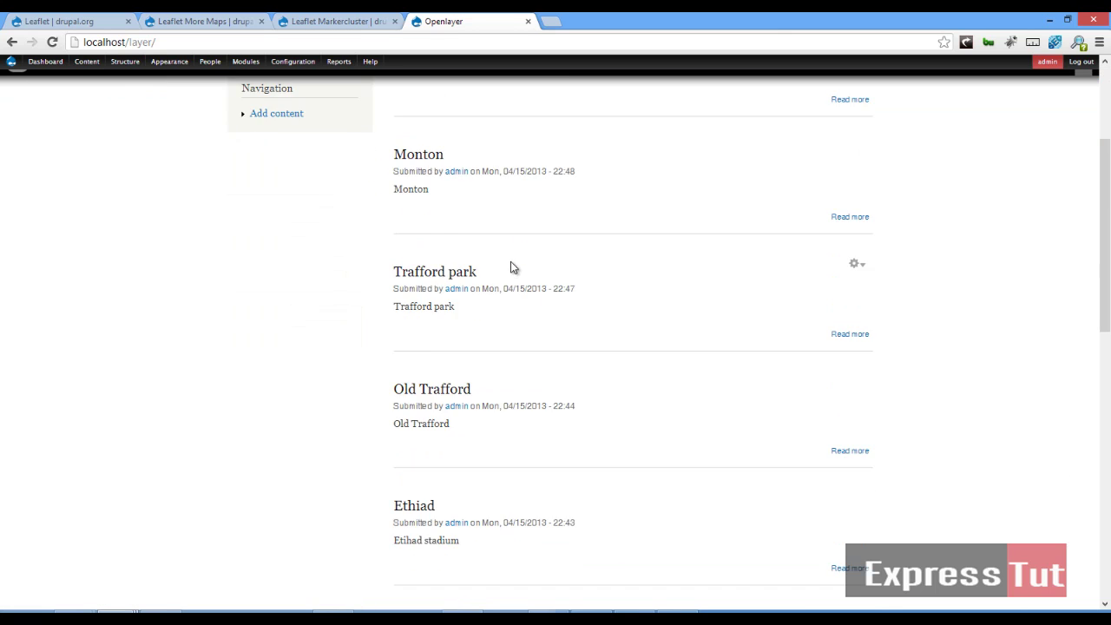
pyautogui.scroll(-3, 511, 267)
pyautogui.scroll(6, 498, 342)
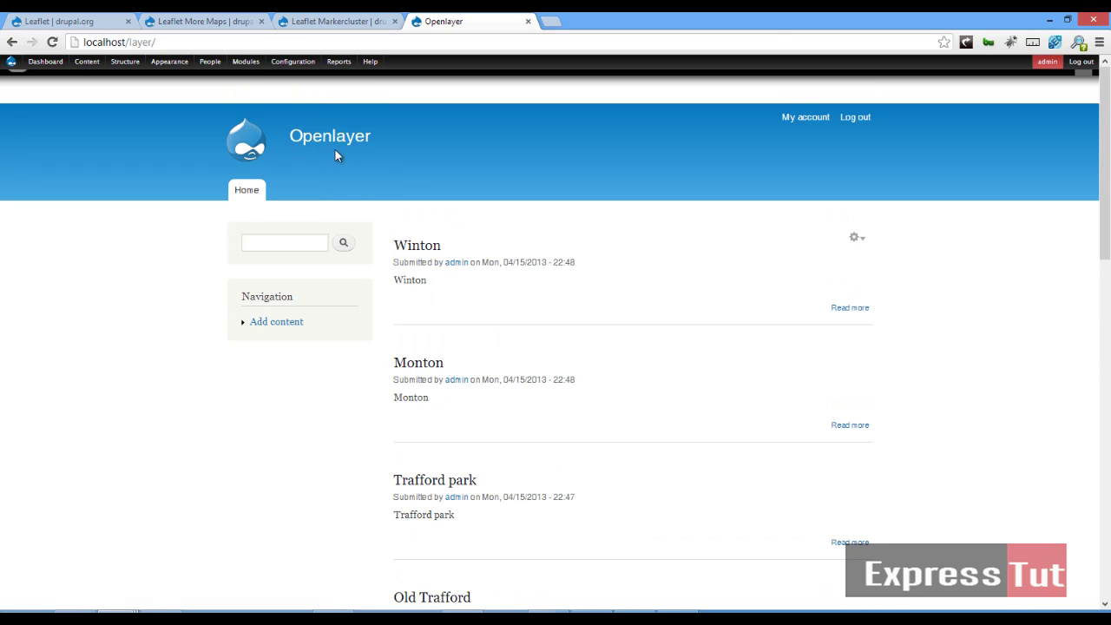
# Step: Open the leaflet (Content) view via Structure > Views and open its page link in a new tab
pyautogui.moveTo(148, 141)
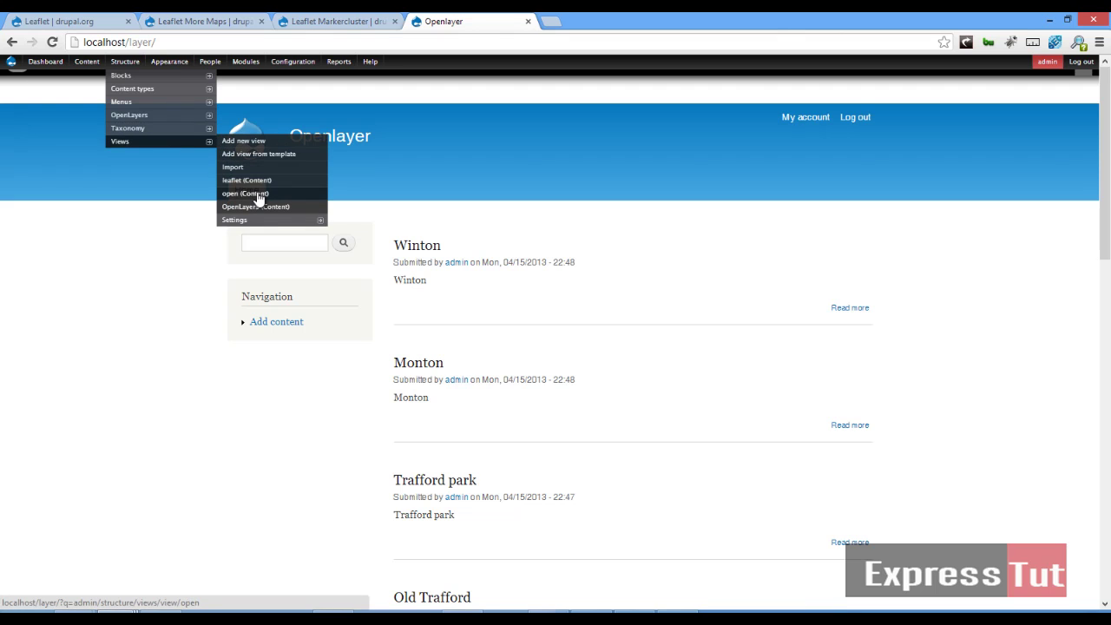
pyautogui.click(255, 181)
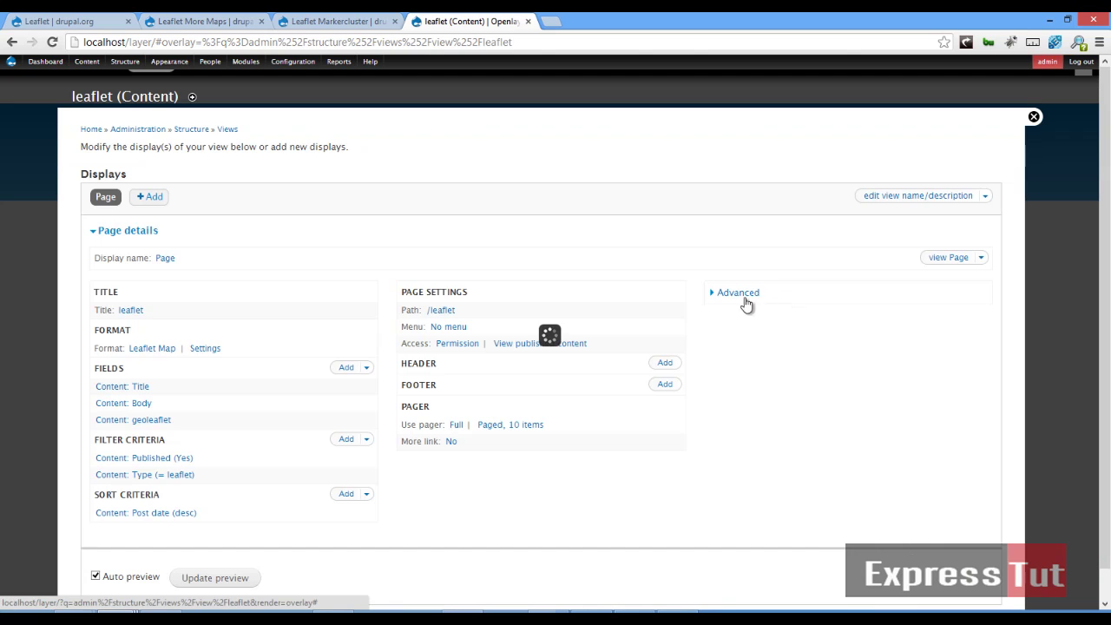
pyautogui.rightClick(957, 265)
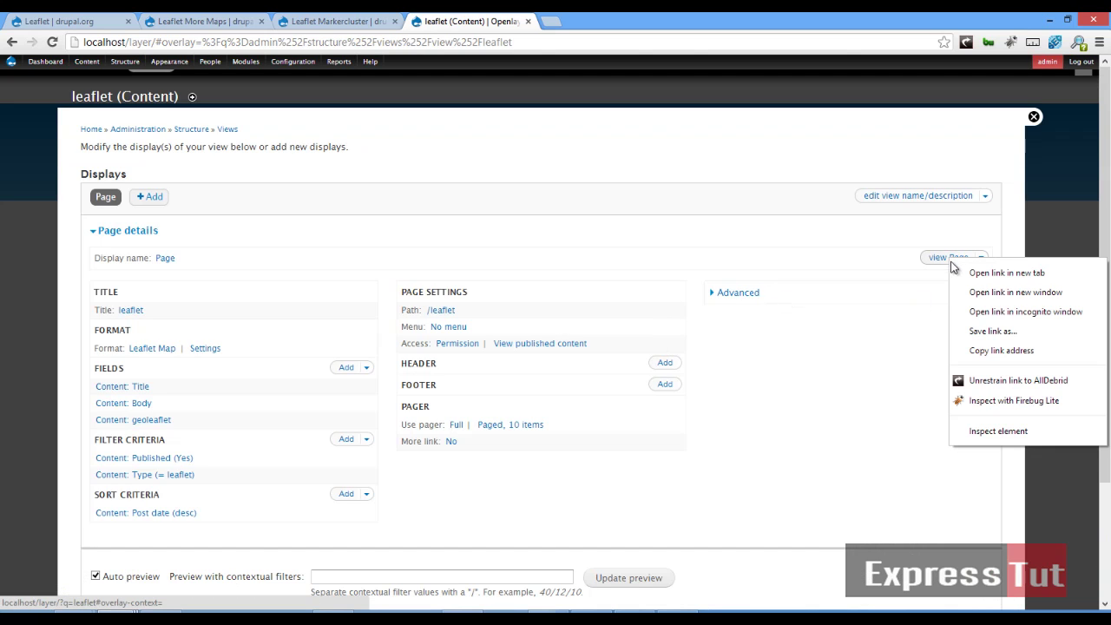
pyautogui.click(997, 273)
# Step: Zoom into the Liverpool 3-marker cluster, pan to Manchester, then revisit the Leaflet More Maps page
pyautogui.click(598, 21)
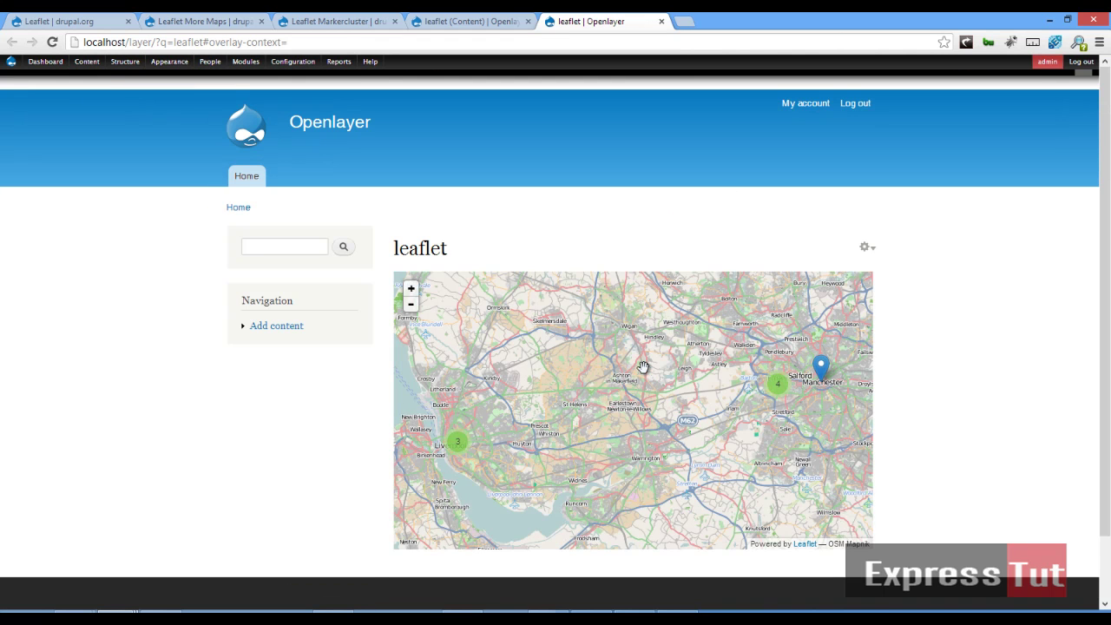
pyautogui.scroll(-1, 613, 385)
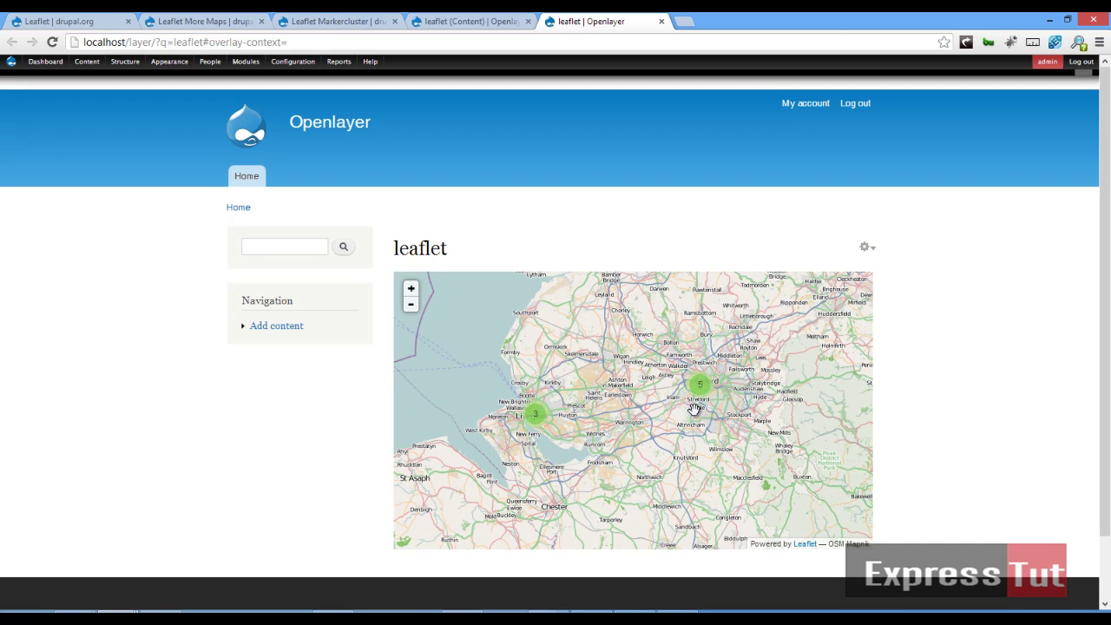
pyautogui.click(535, 426)
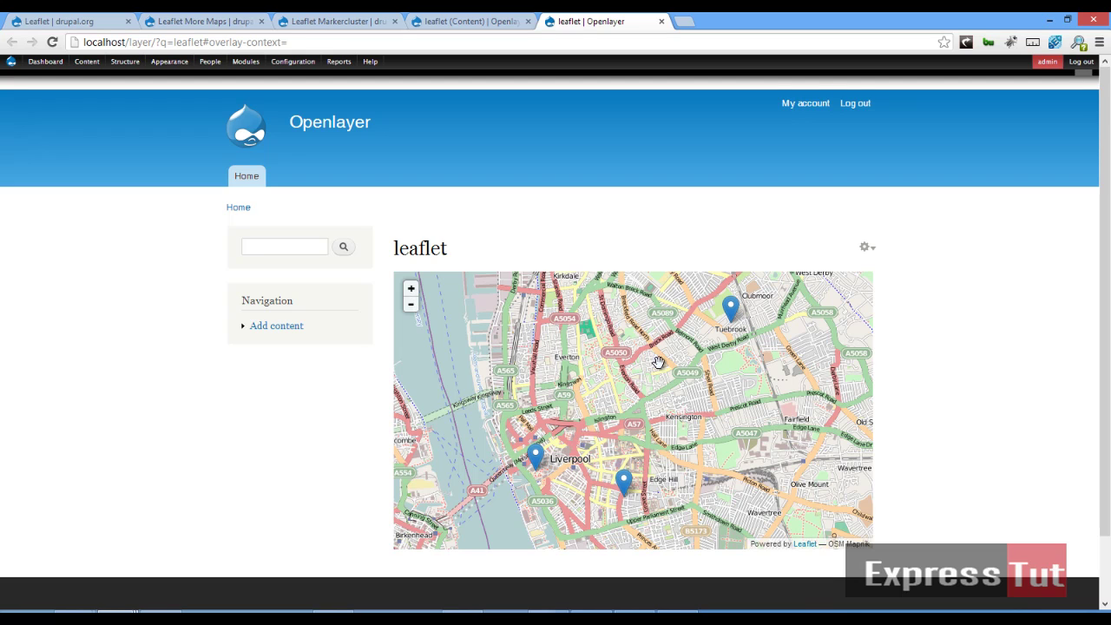
pyautogui.scroll(-1, 623, 401)
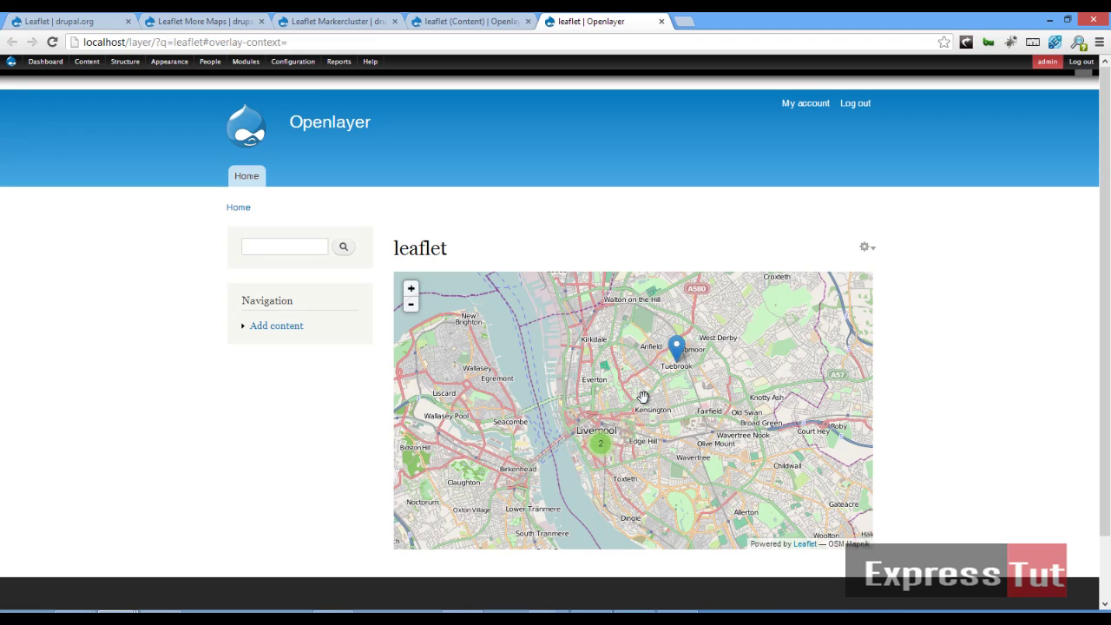
pyautogui.scroll(-1, 643, 397)
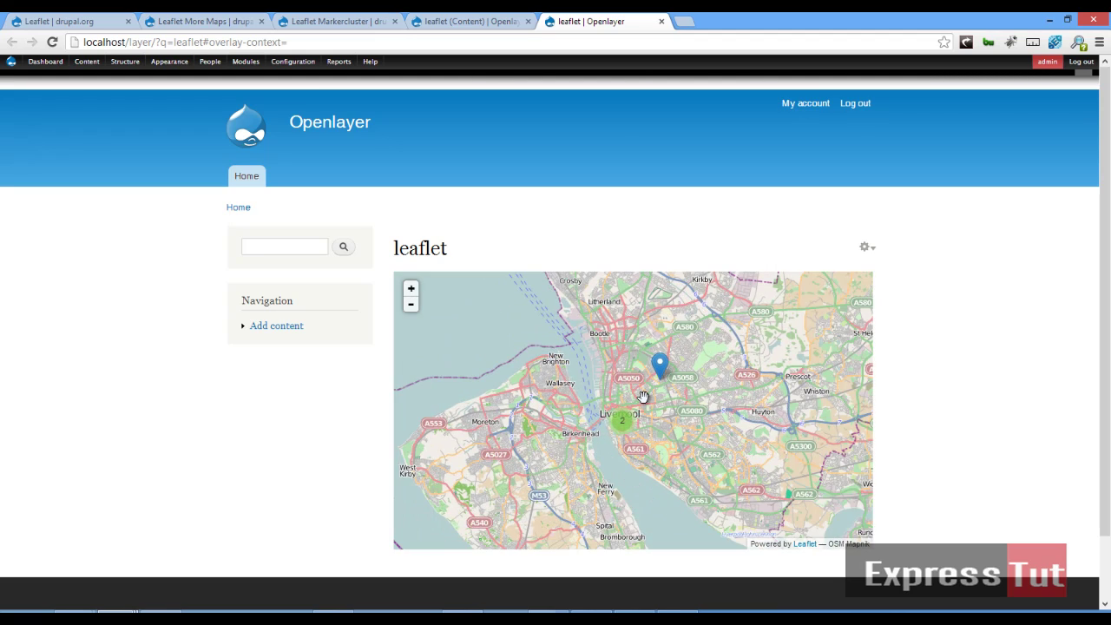
pyautogui.scroll(-1, 639, 417)
pyautogui.moveTo(737, 405); pyautogui.dragTo(523, 466)
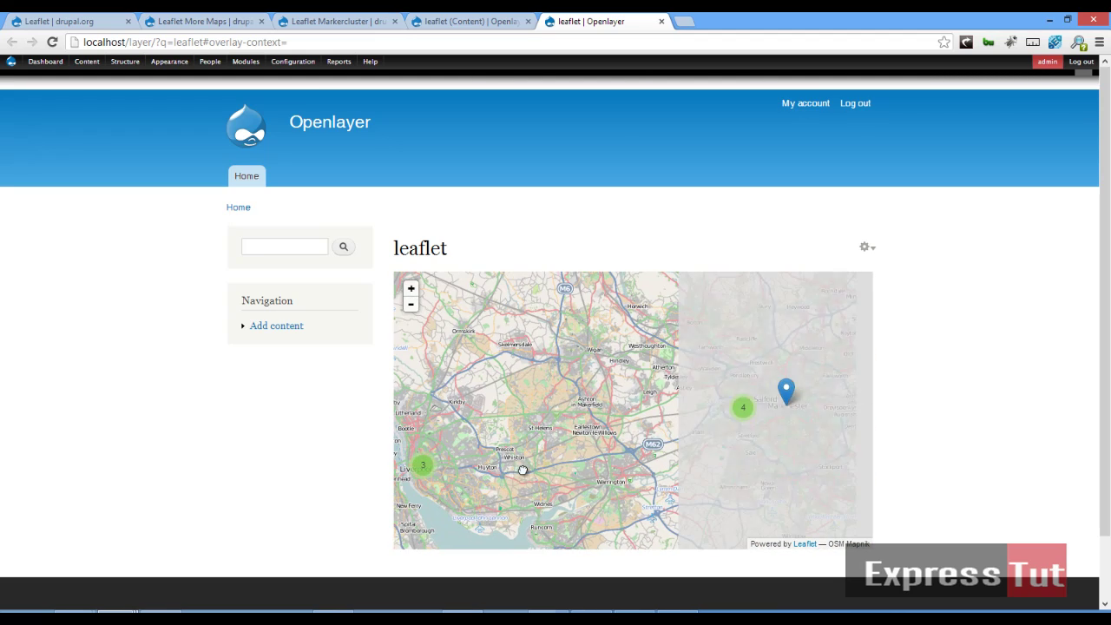
pyautogui.scroll(1, 746, 425)
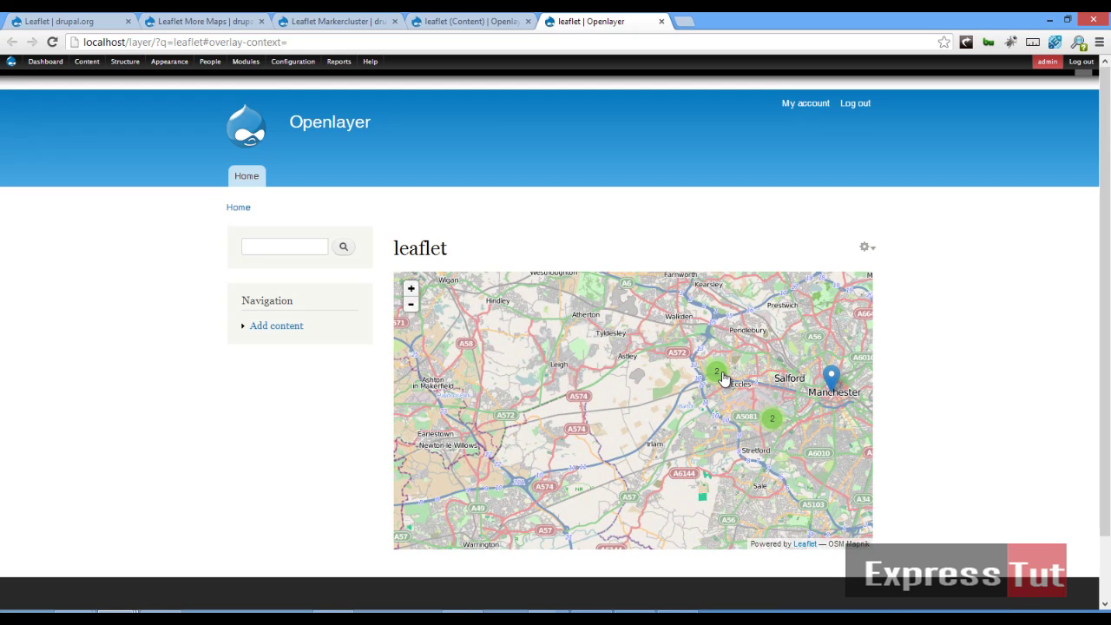
pyautogui.scroll(1, 722, 377)
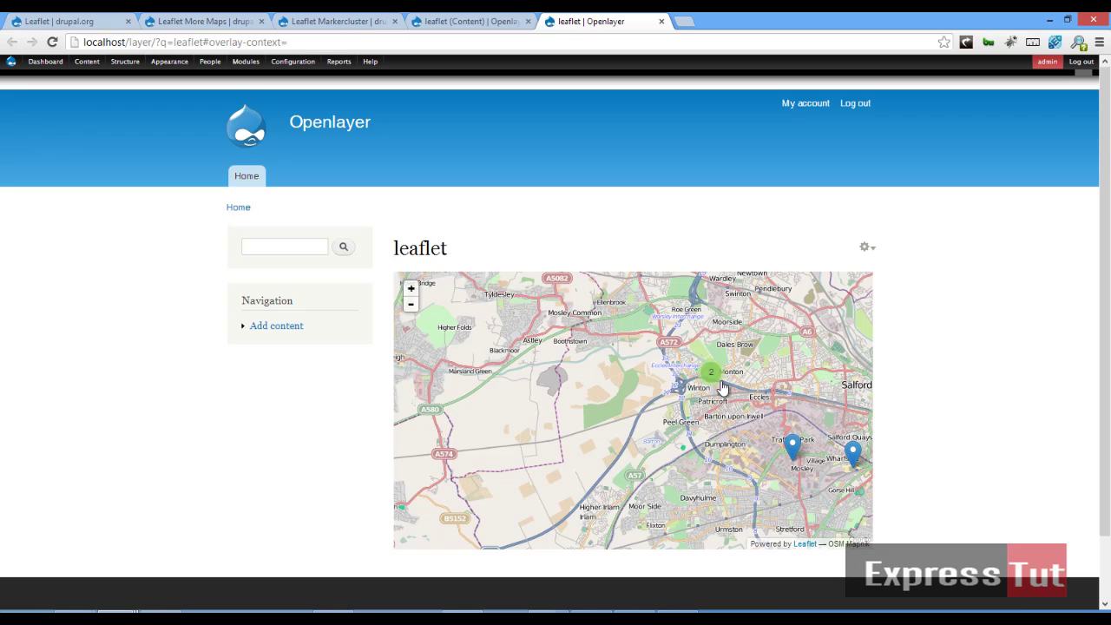
pyautogui.scroll(1, 704, 376)
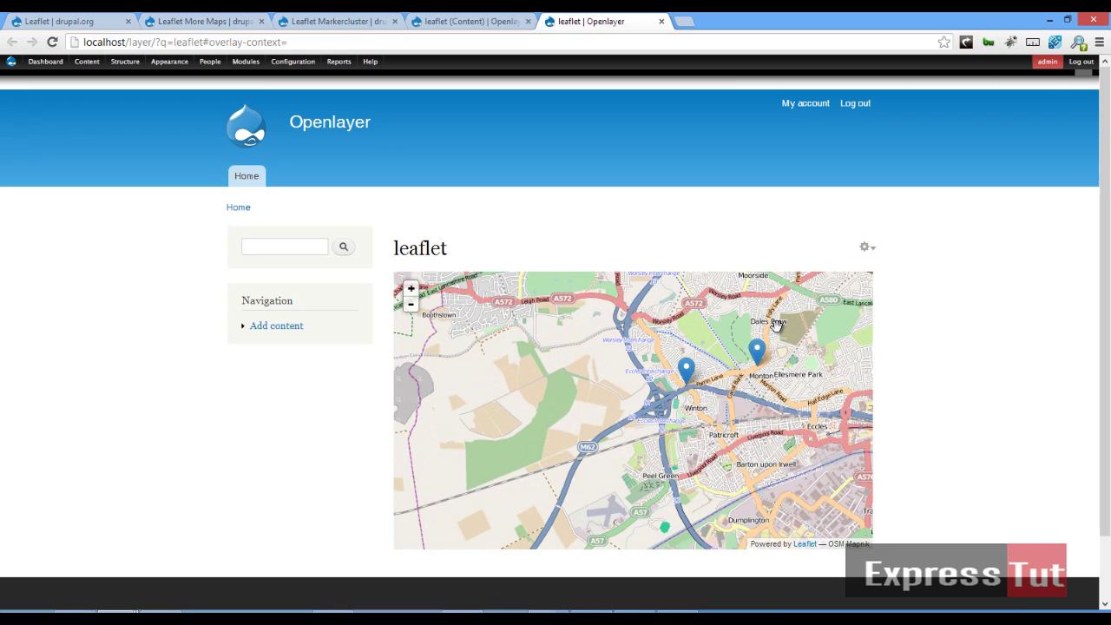
pyautogui.scroll(-2, 776, 323)
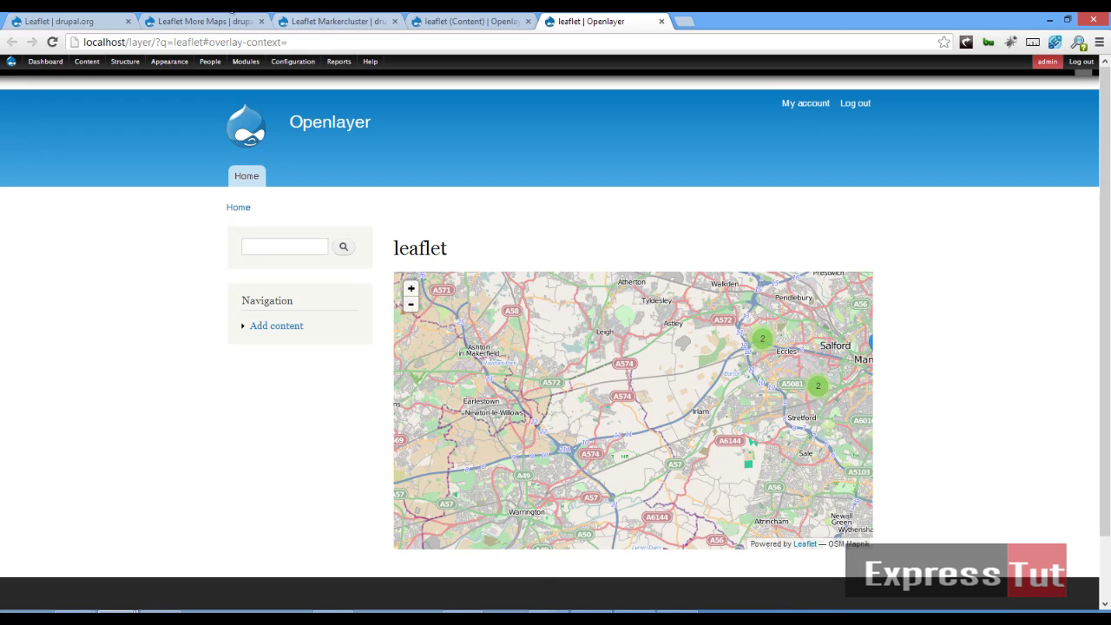
pyautogui.click(227, 21)
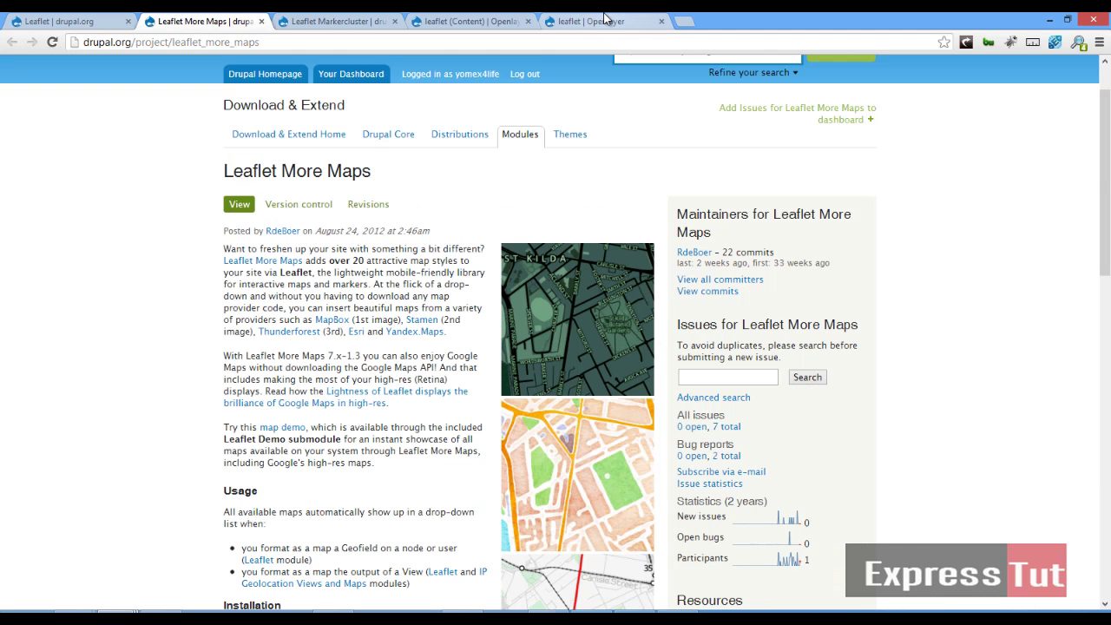
# Step: Return to the leaflet map page and choose Edit view from the map block's gear menu
pyautogui.click(604, 20)
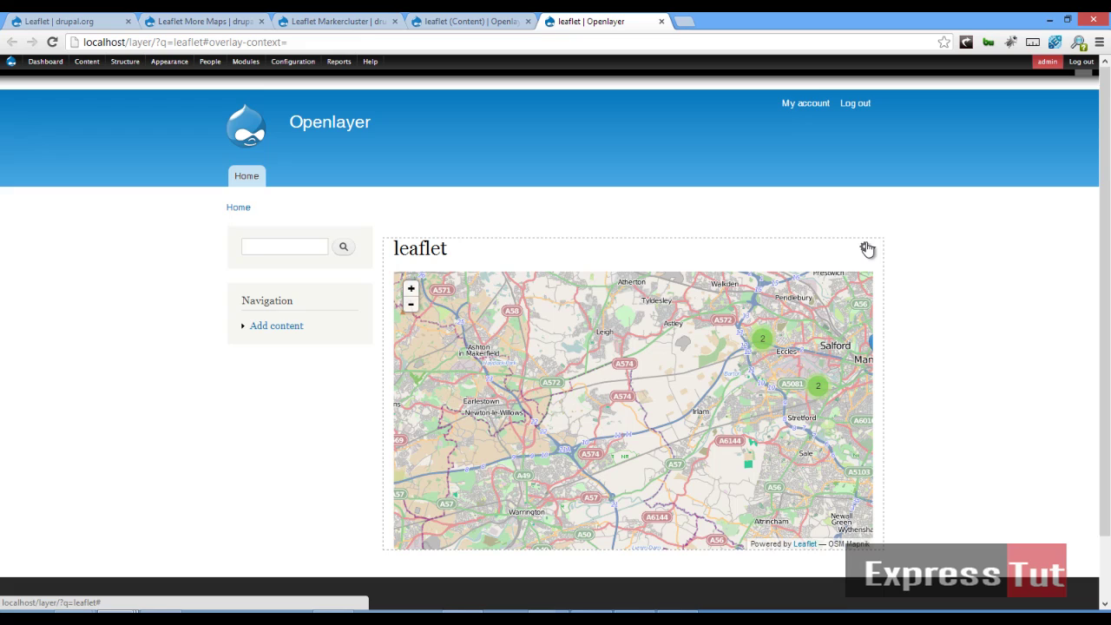
pyautogui.click(867, 249)
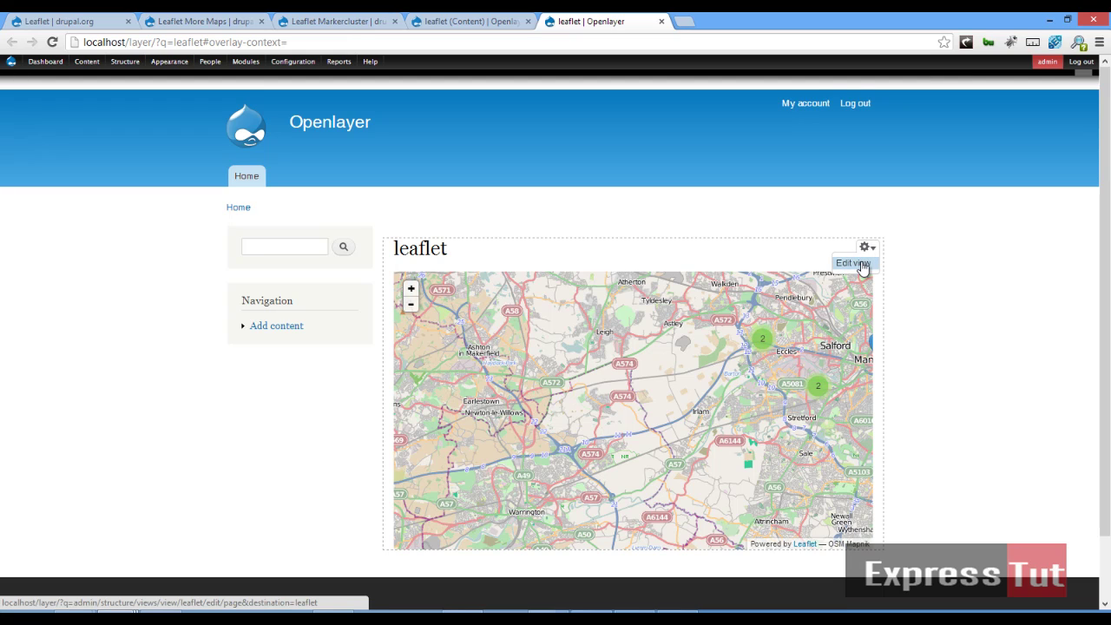
pyautogui.click(852, 263)
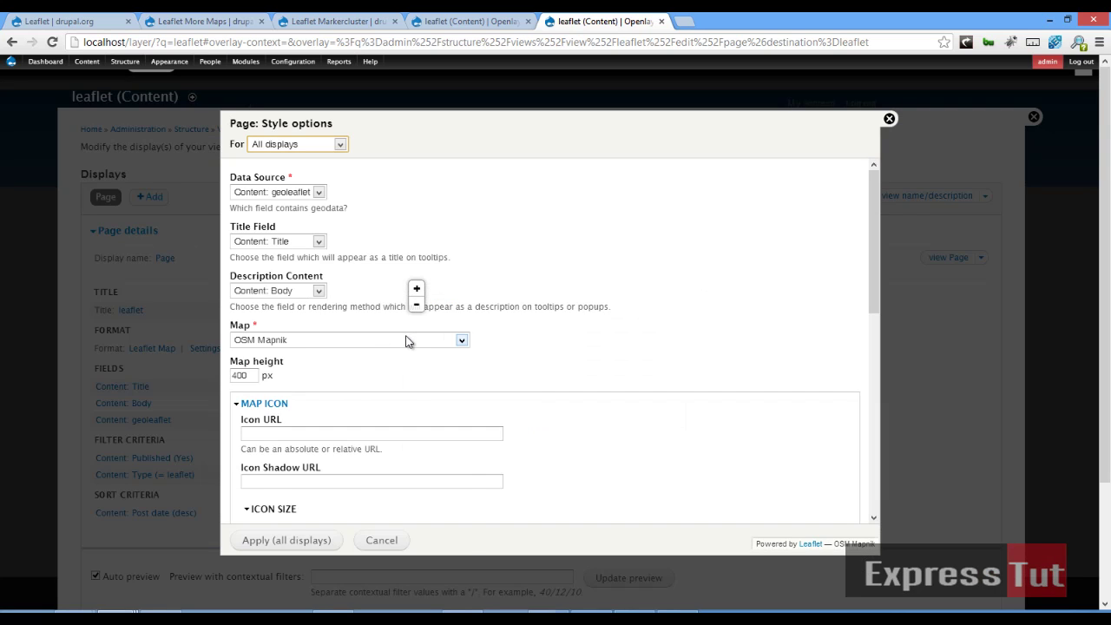
# Step: Set the view's map to OSM Thunderforest Transport, apply and save, dismissing the AJAX alert
pyautogui.click(405, 340)
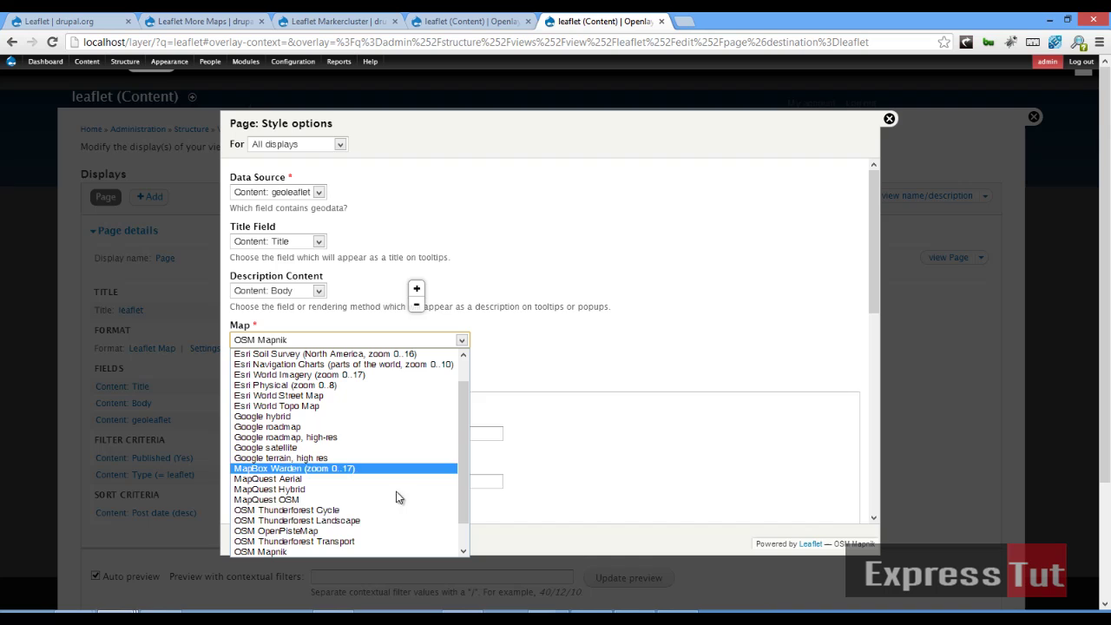
pyautogui.click(375, 541)
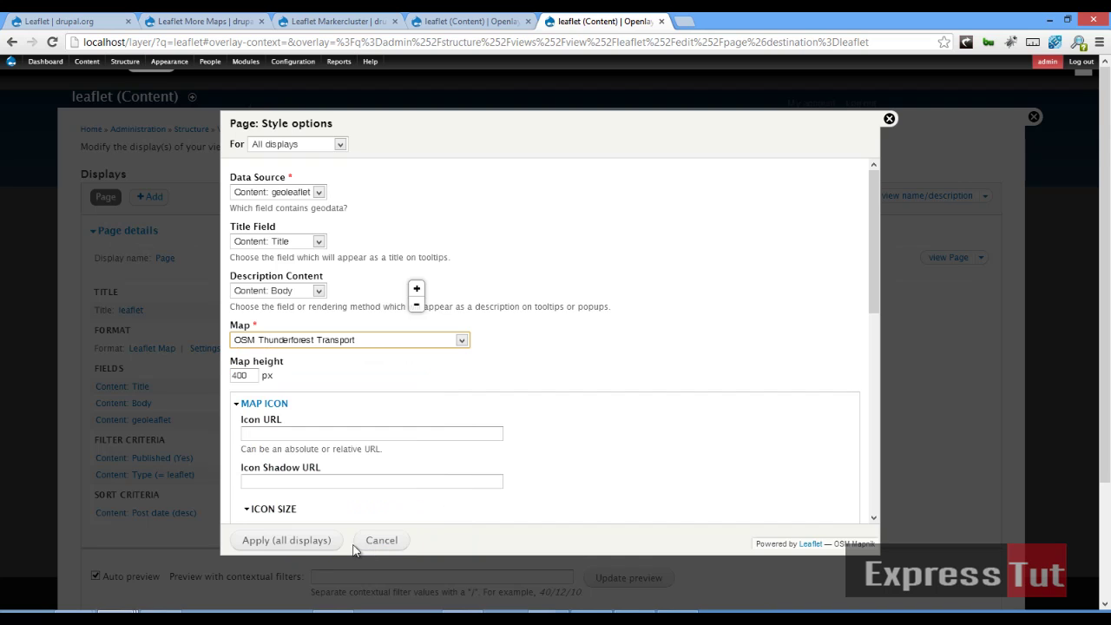
pyautogui.click(305, 540)
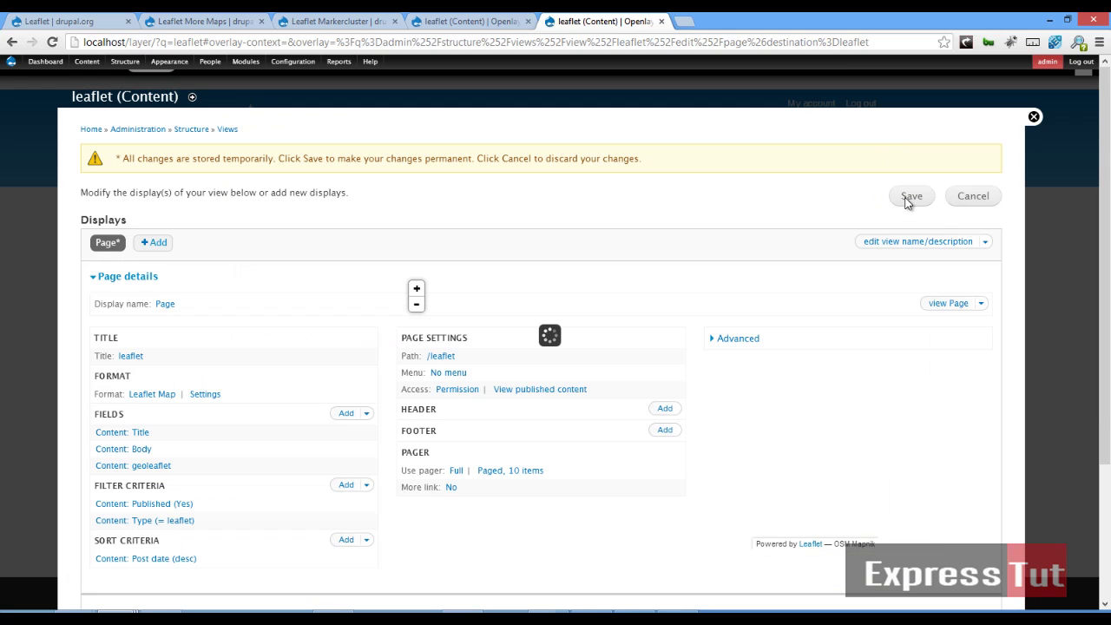
pyautogui.click(908, 199)
pyautogui.click(625, 372)
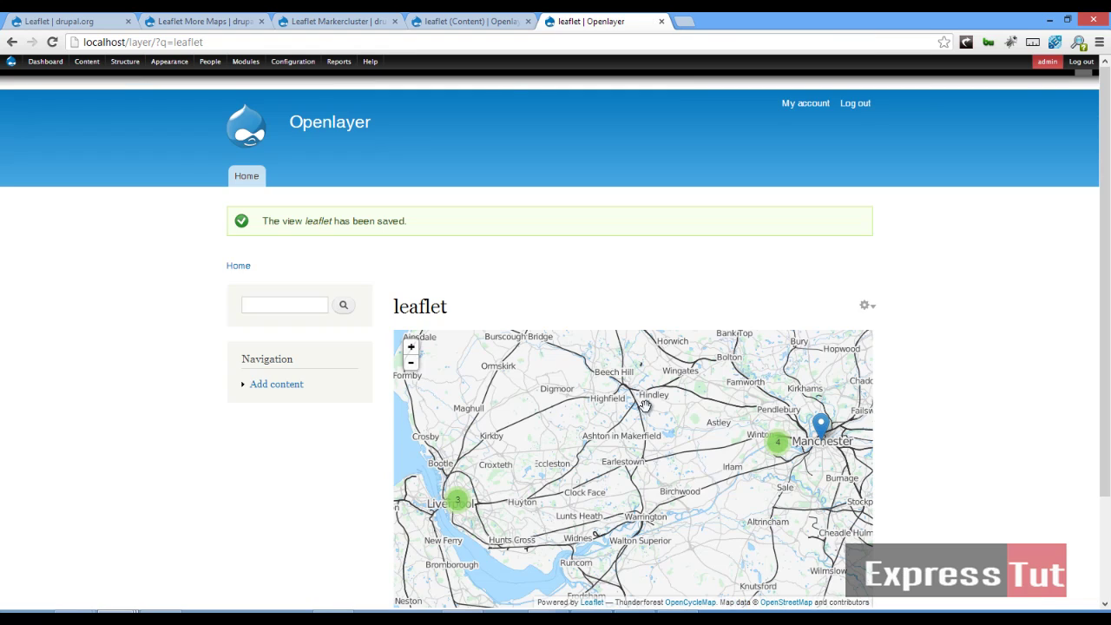
# Step: Zoom the map out and back in around Liverpool to inspect the Transport tiles and clusters
pyautogui.scroll(-1, 654, 406)
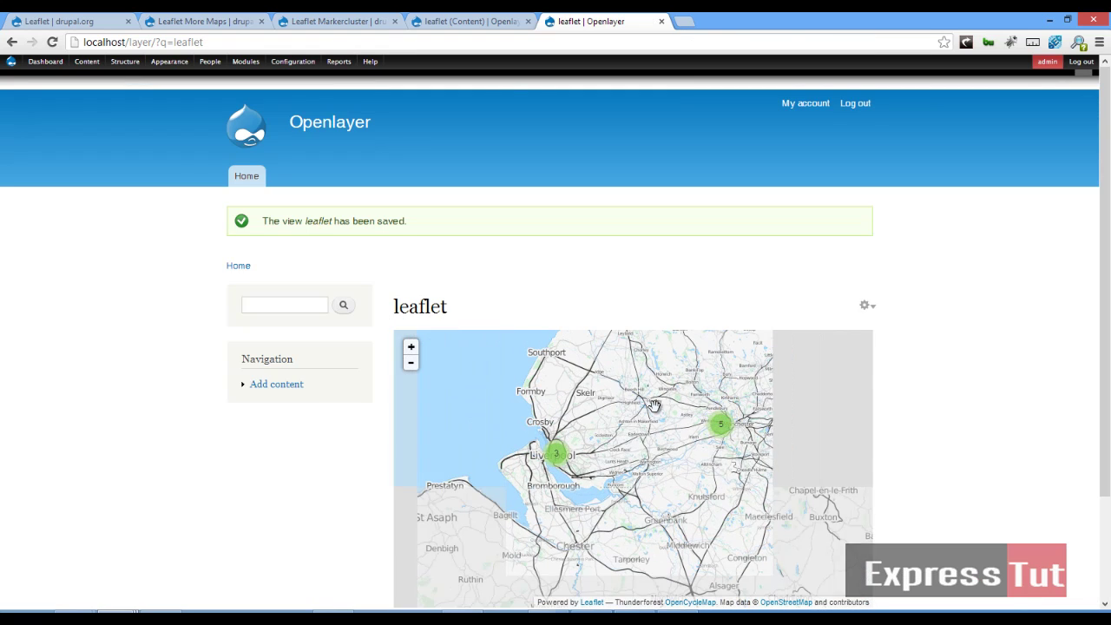
pyautogui.scroll(-1, 637, 443)
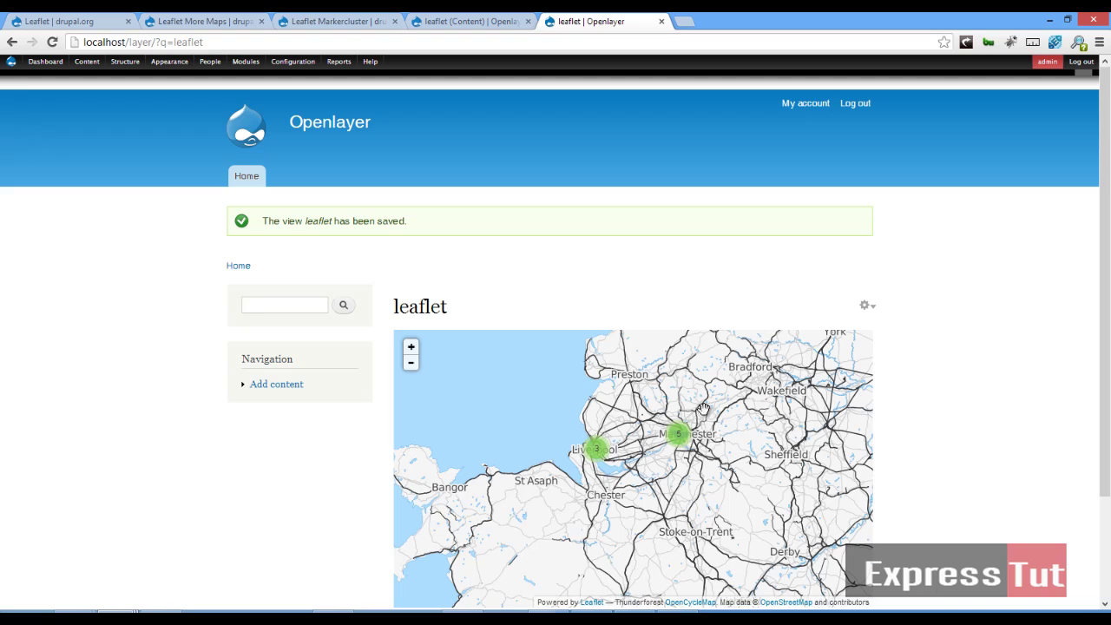
pyautogui.scroll(2, 603, 451)
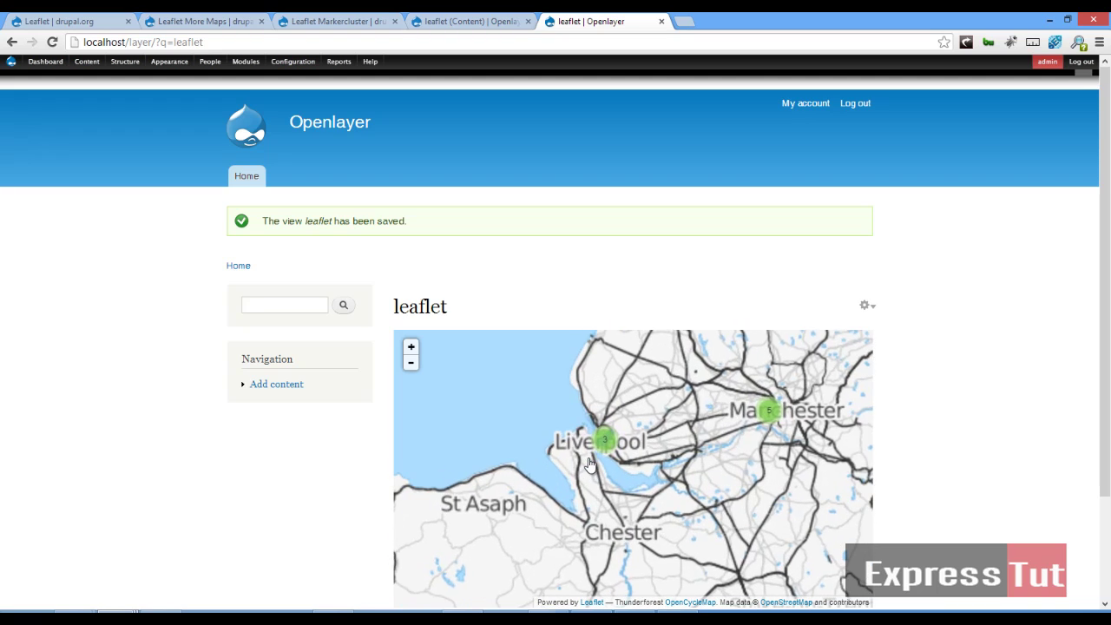
pyautogui.scroll(2, 607, 451)
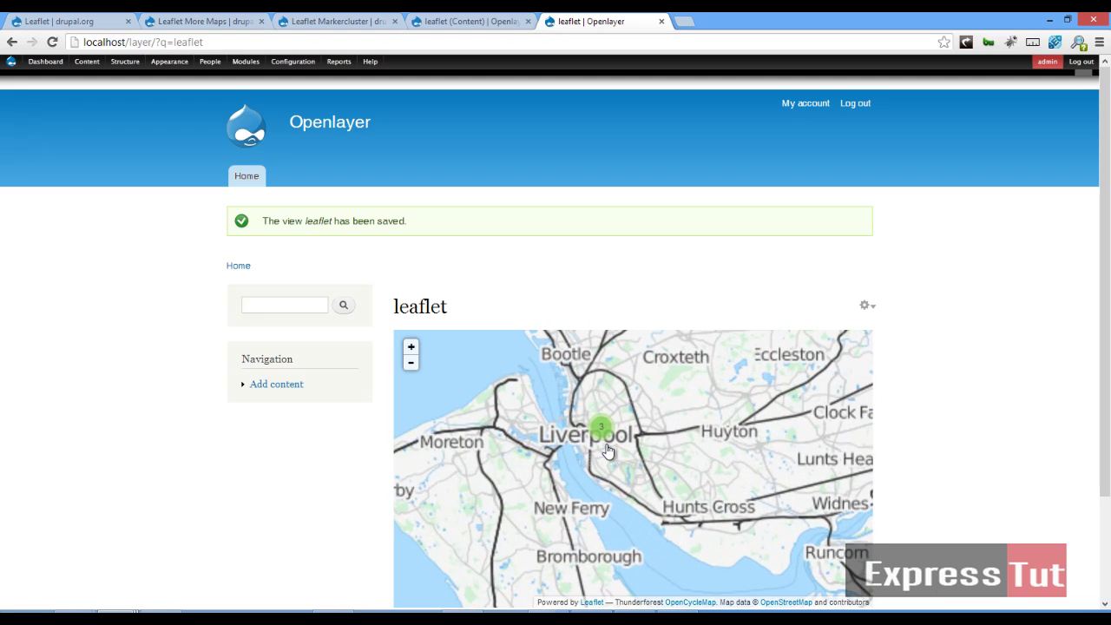